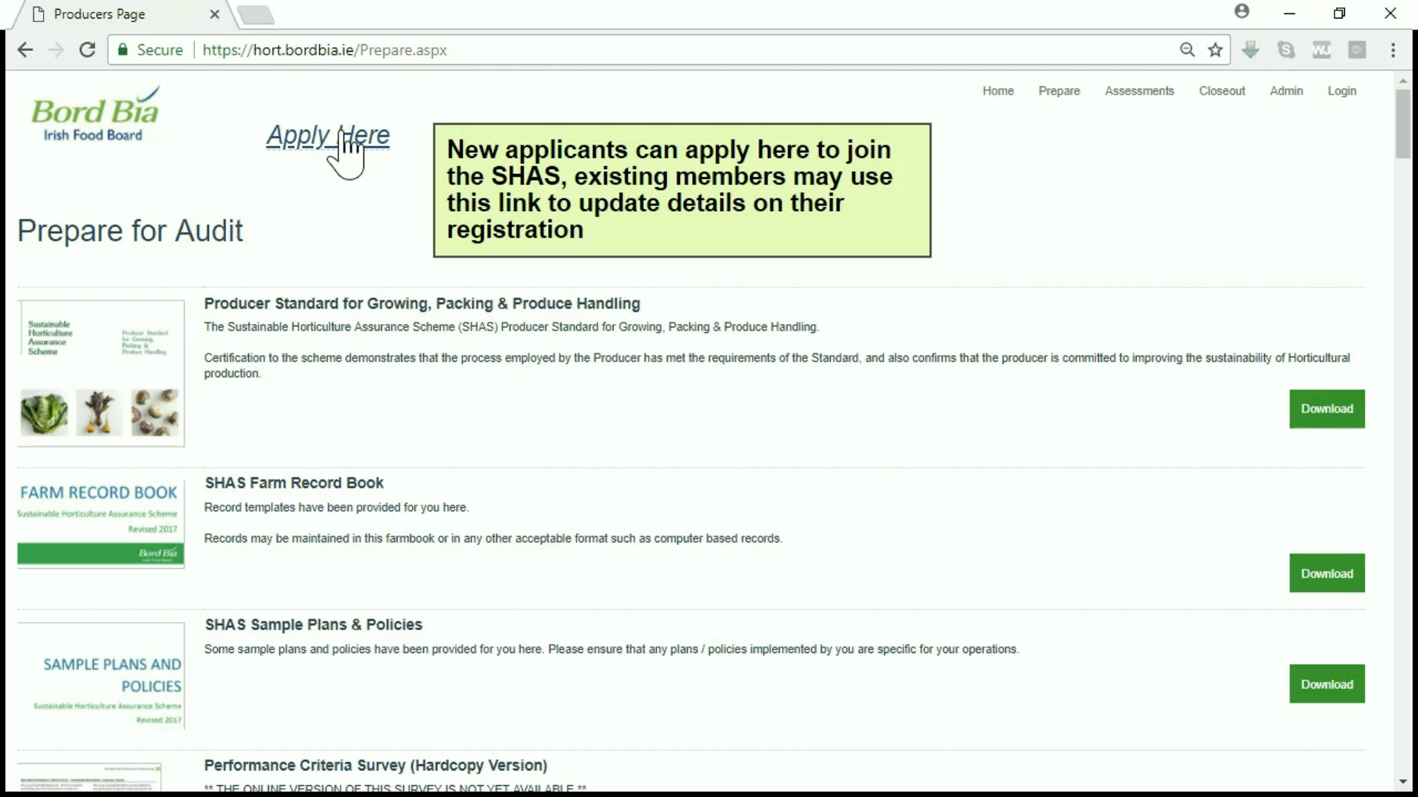
# Step: Start a new SHAS application and fill in the company name from the autofill suggestion
pyautogui.click(341, 135)
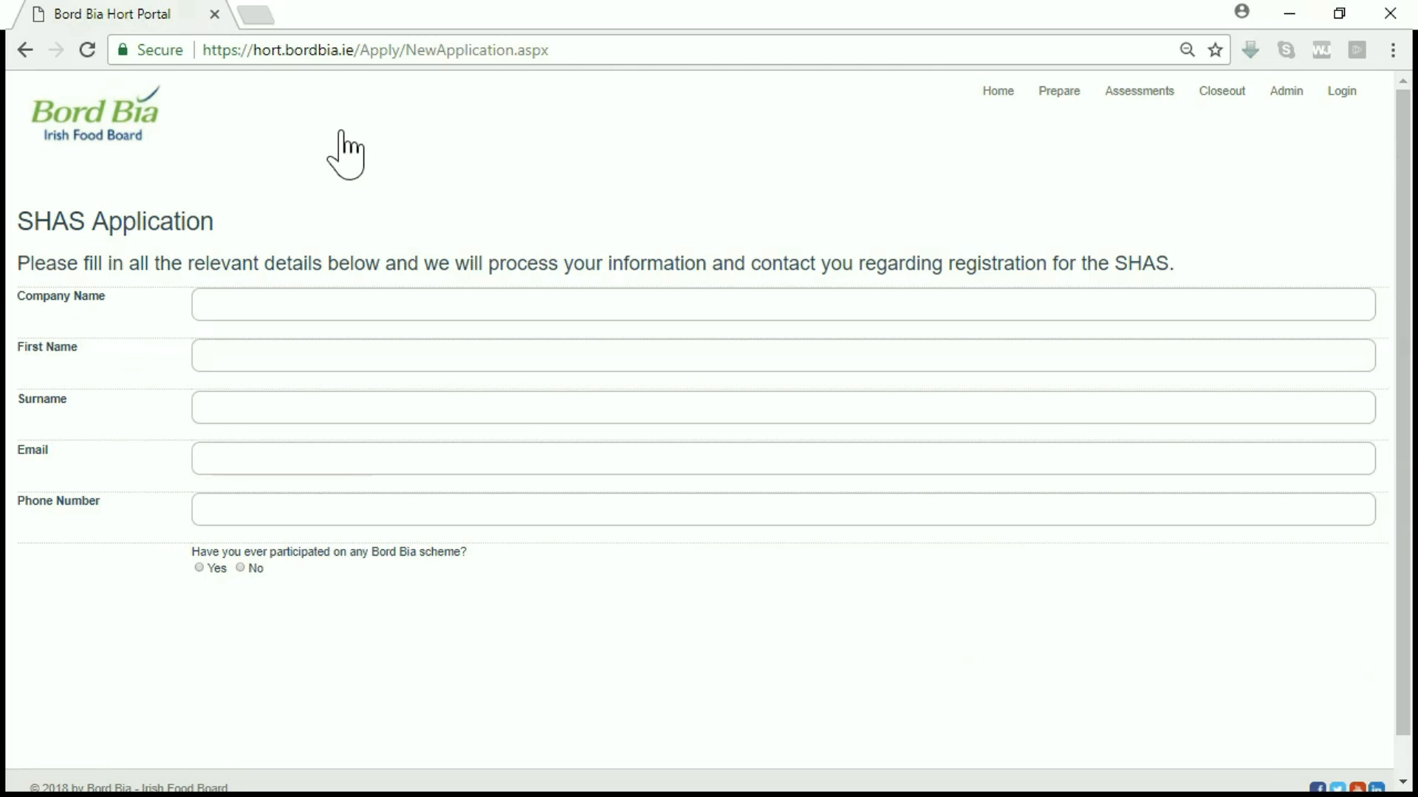
pyautogui.click(252, 303)
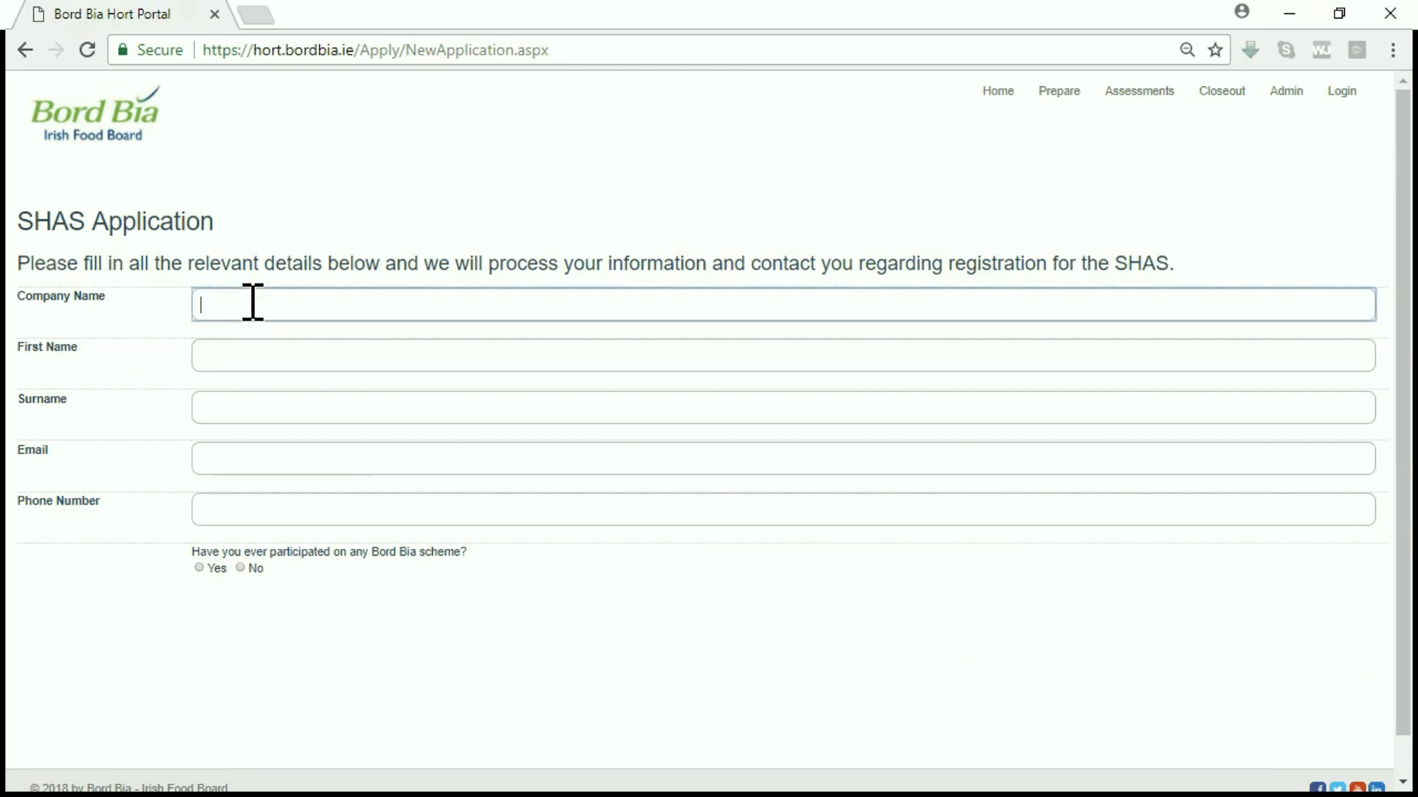
pyautogui.write('Jac')
pyautogui.press('Down')
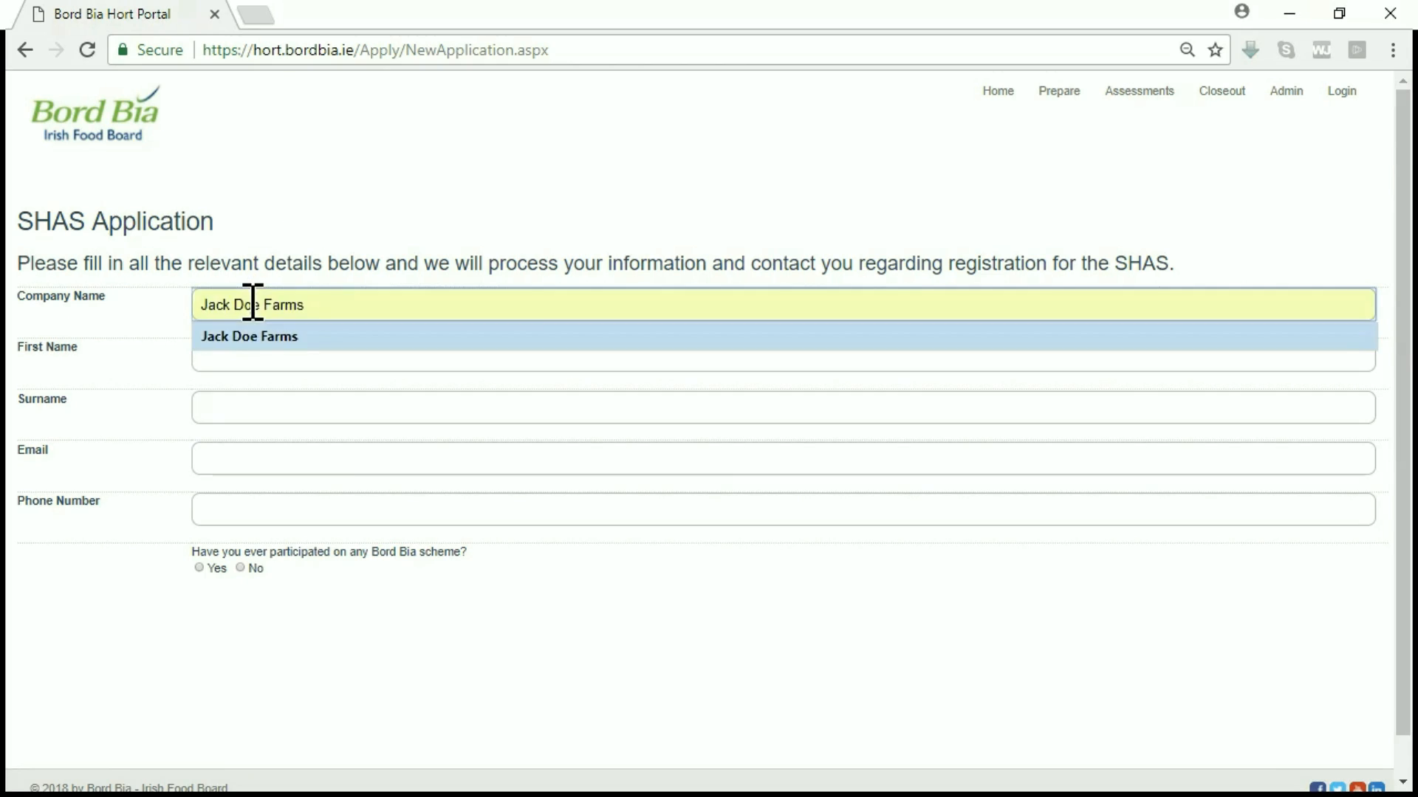
pyautogui.press('Tab')
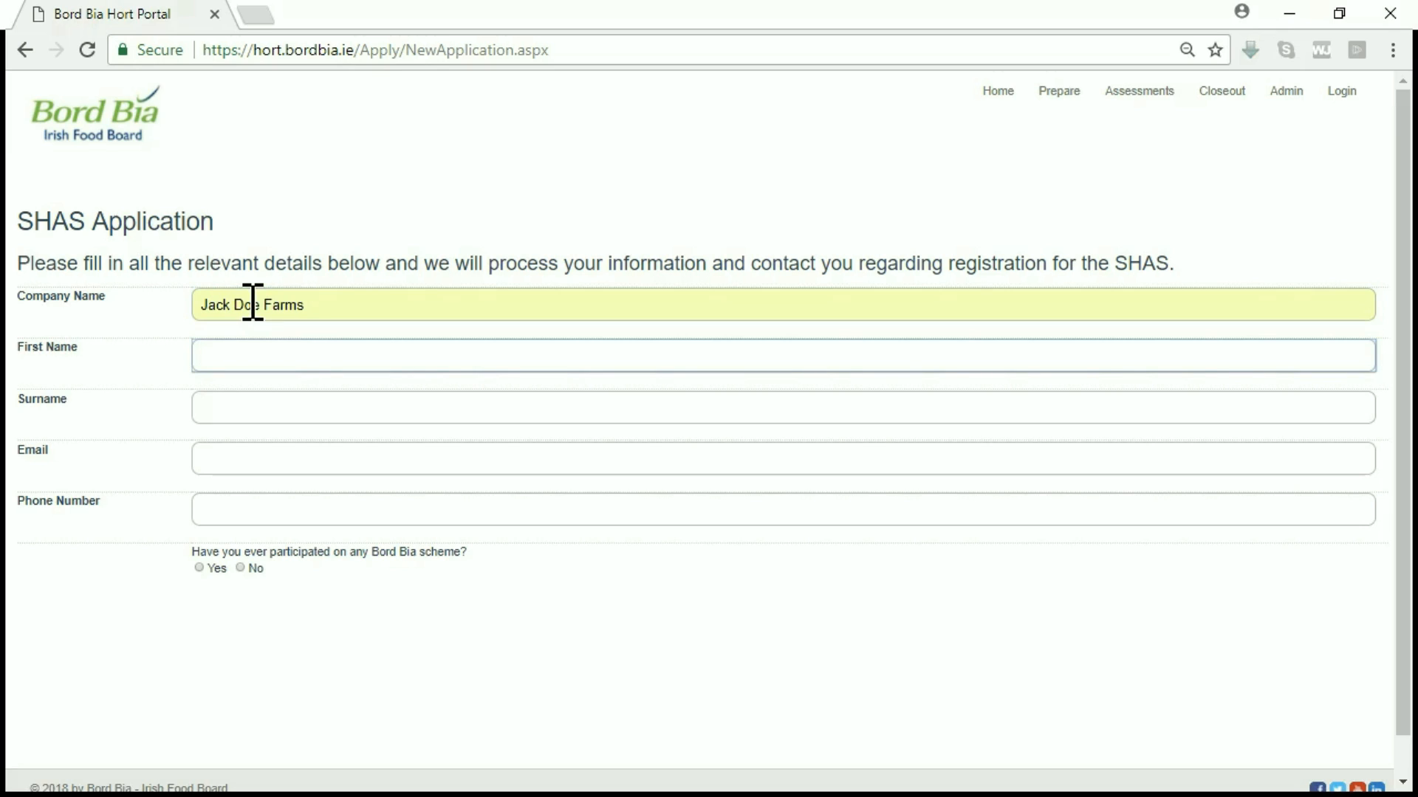
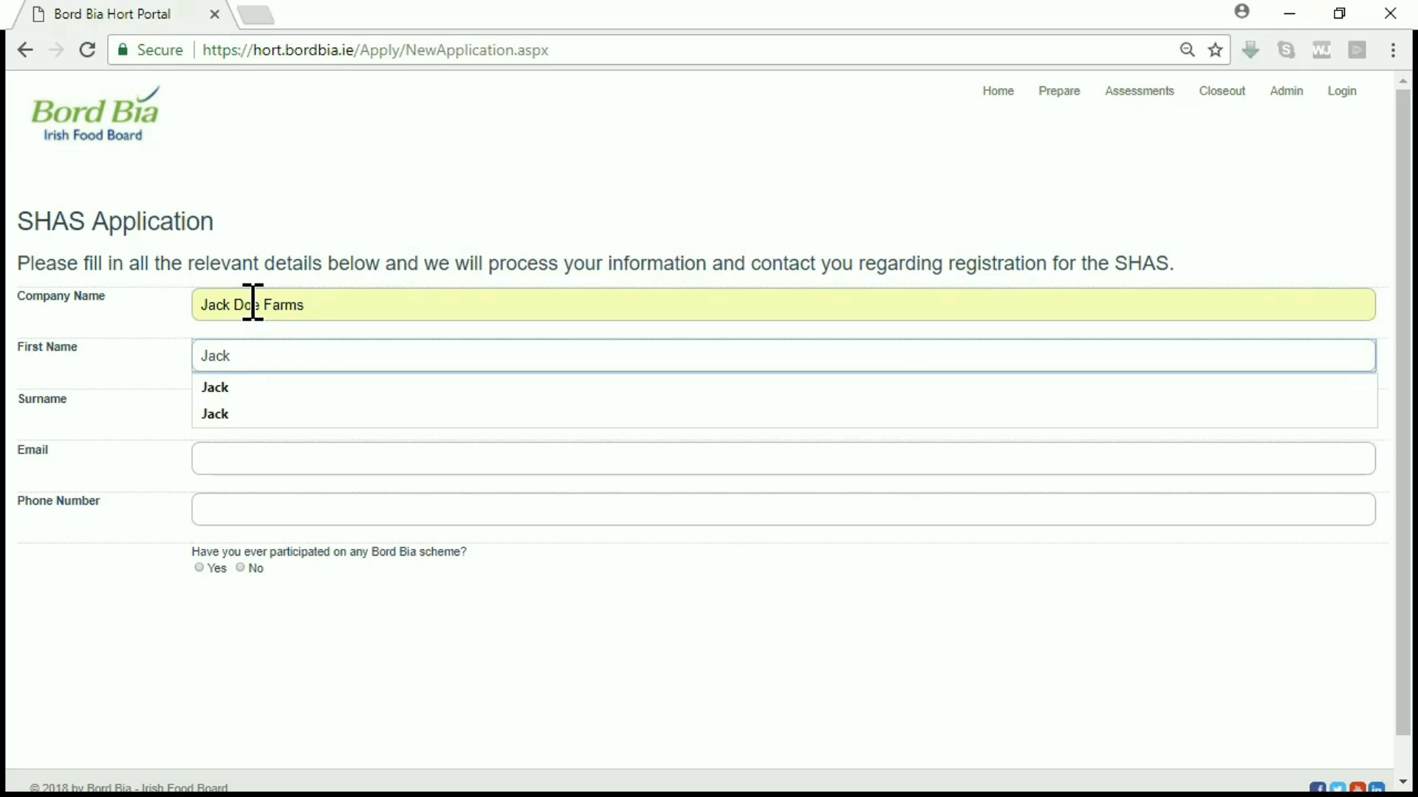
# Step: Enter the contact's first name, surname, e-mail address and phone number using autofill suggestions
pyautogui.press('Down')
pyautogui.press('Tab')
pyautogui.press('Tab')
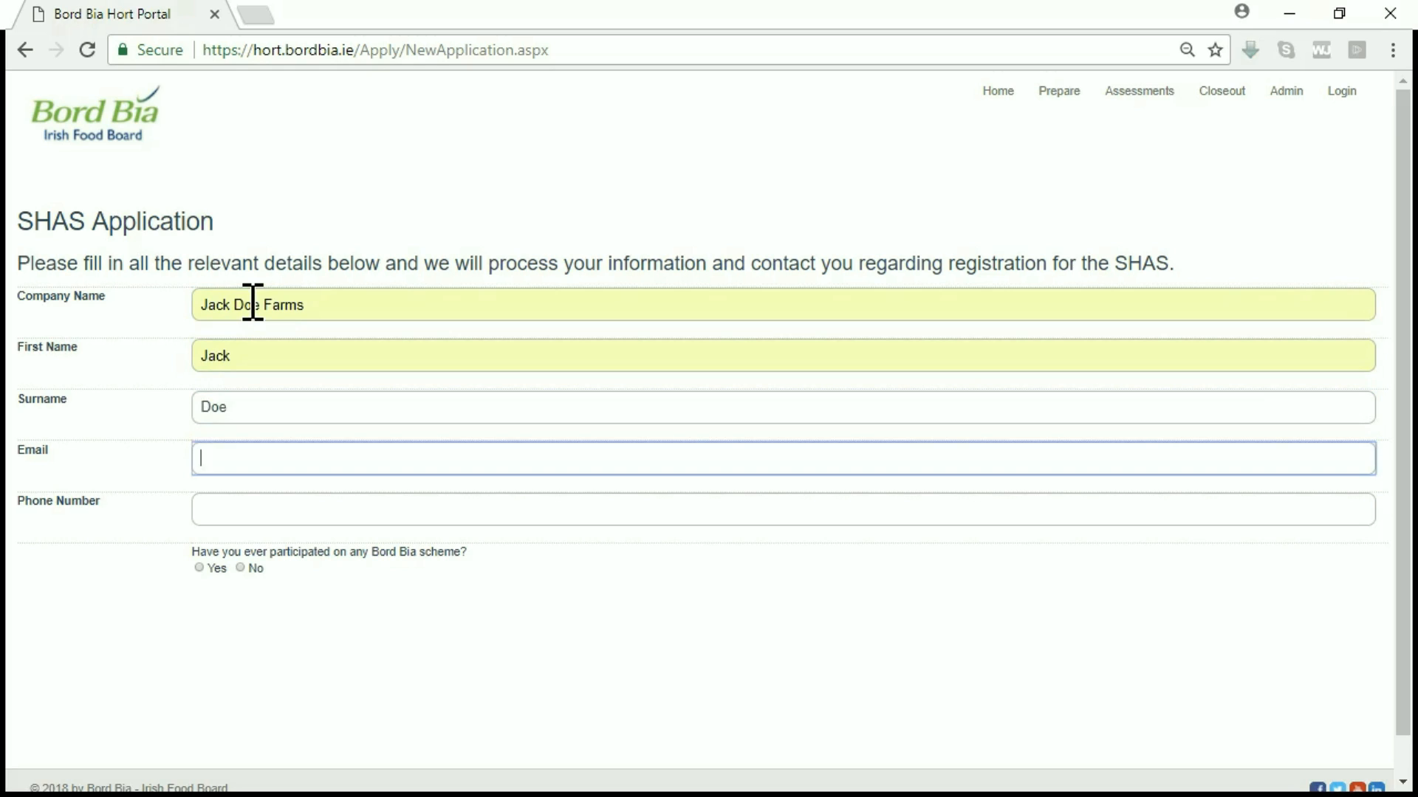
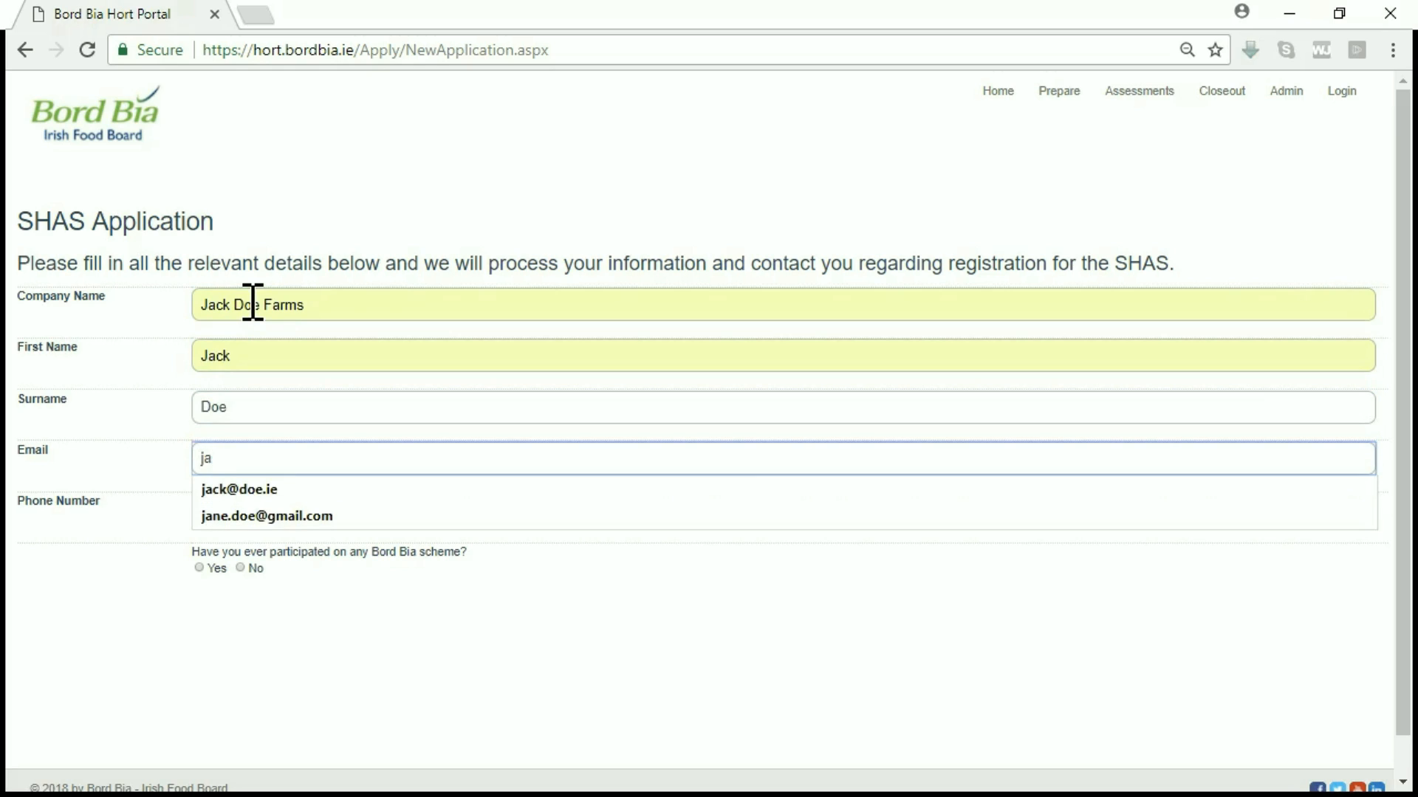
pyautogui.press('Down')
pyautogui.press('Tab')
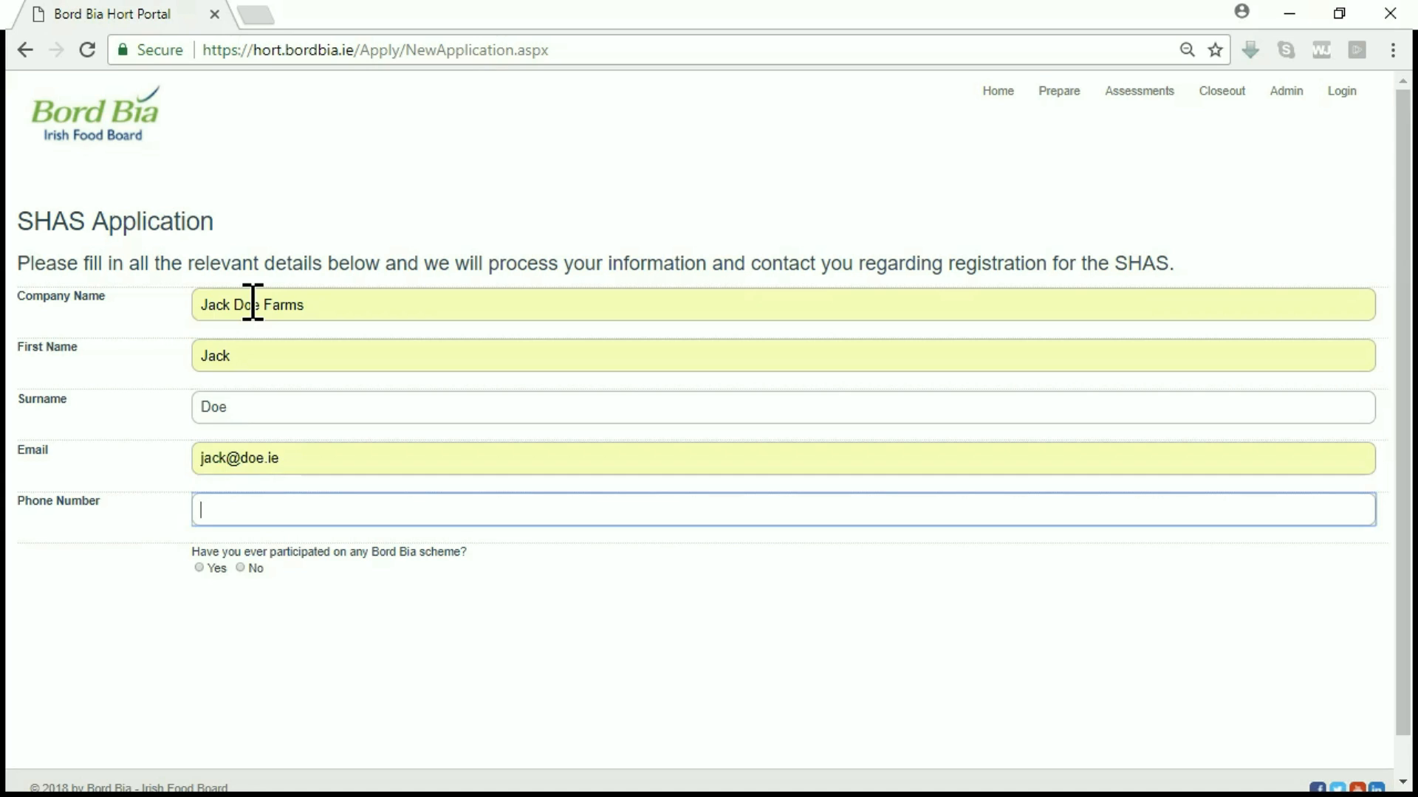
pyautogui.press('Down')
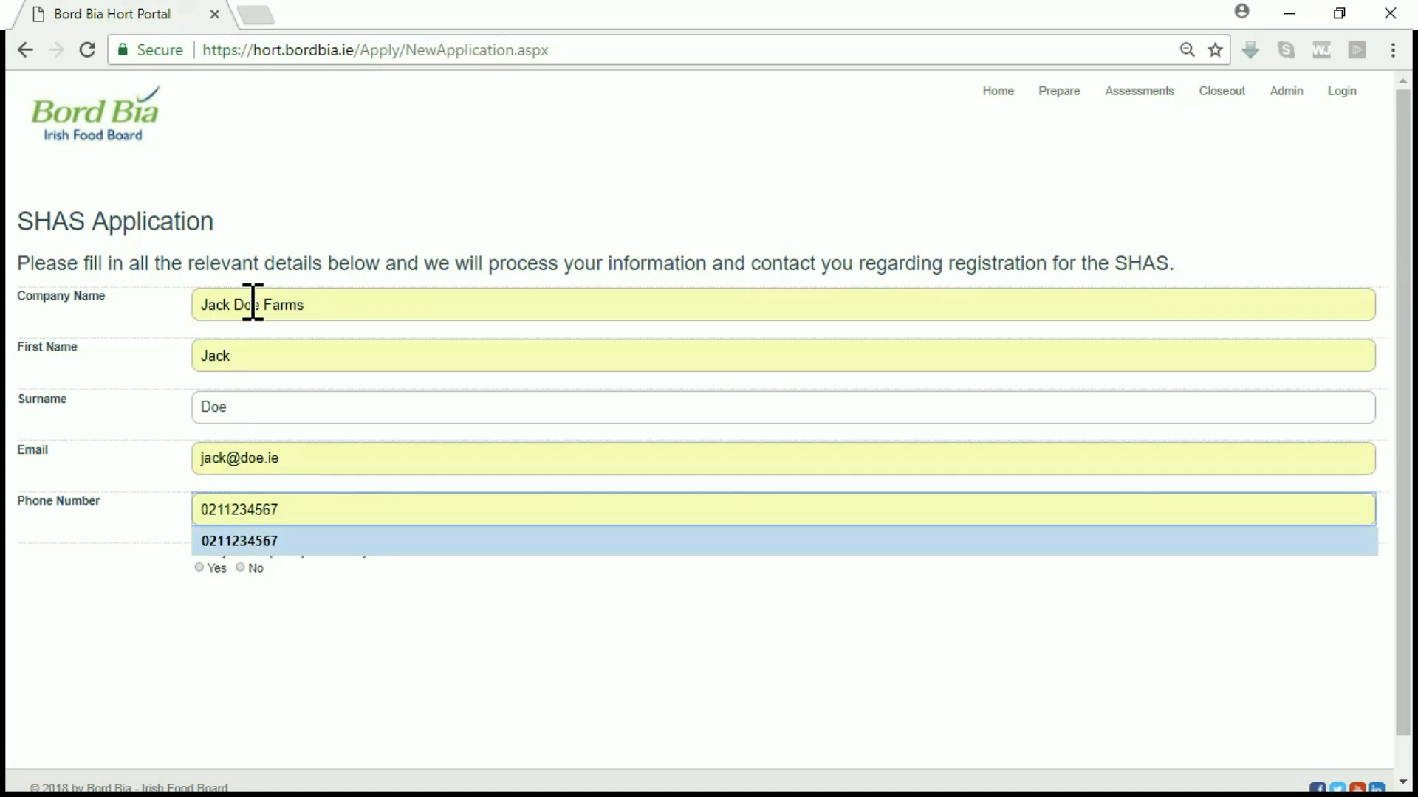
pyautogui.press('Tab')
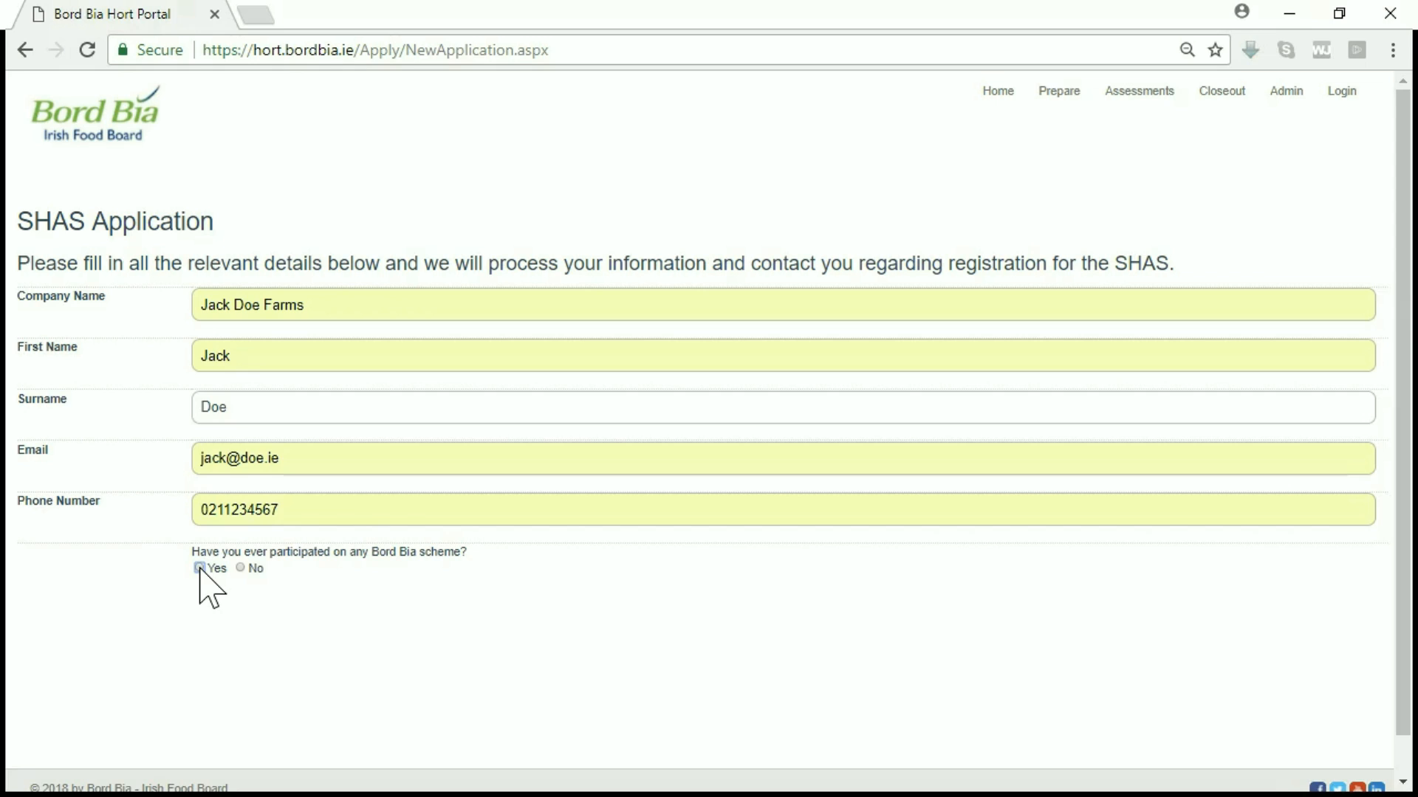
# Step: Answer No to previous Bord Bia scheme participation and proceed as a new application
pyautogui.click(251, 570)
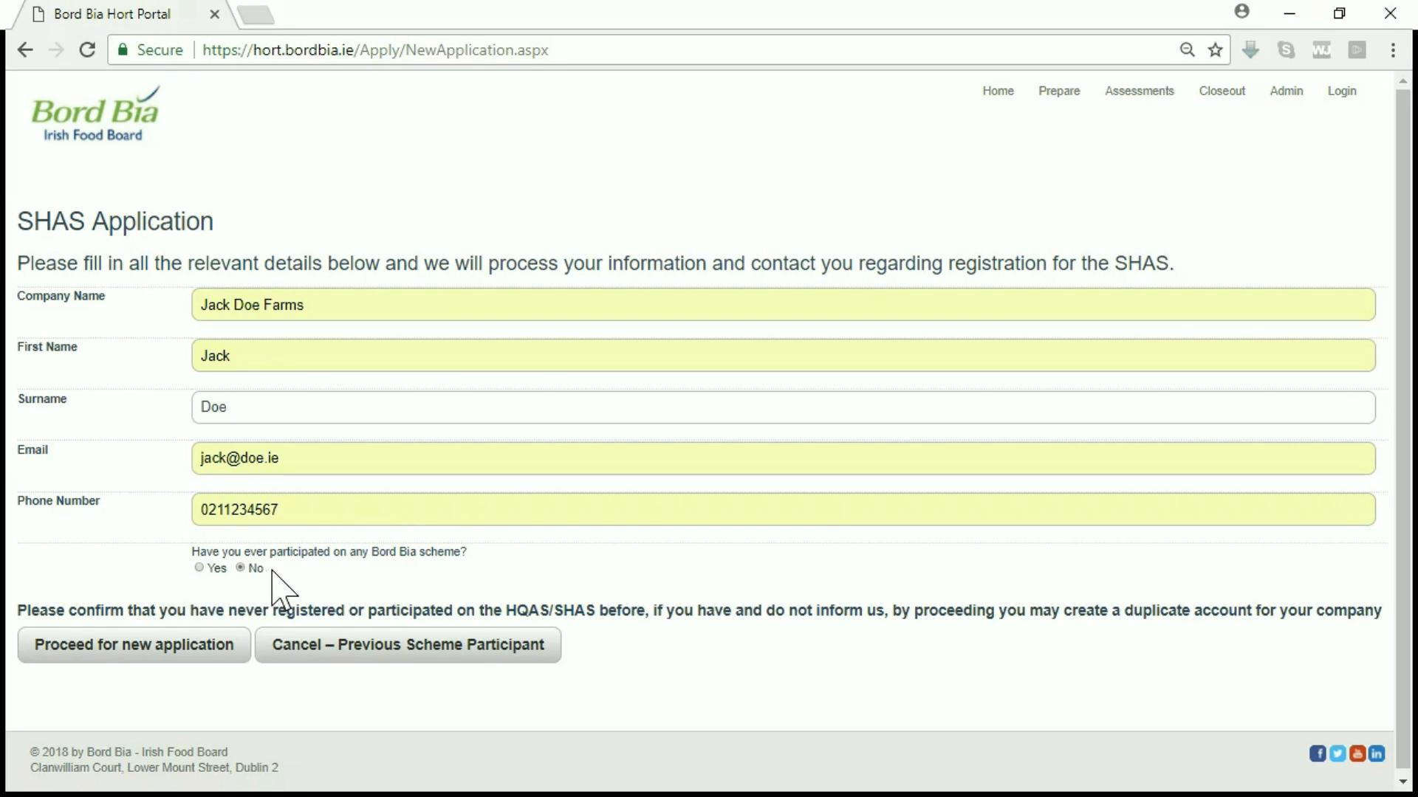
pyautogui.click(84, 659)
pyautogui.click(192, 648)
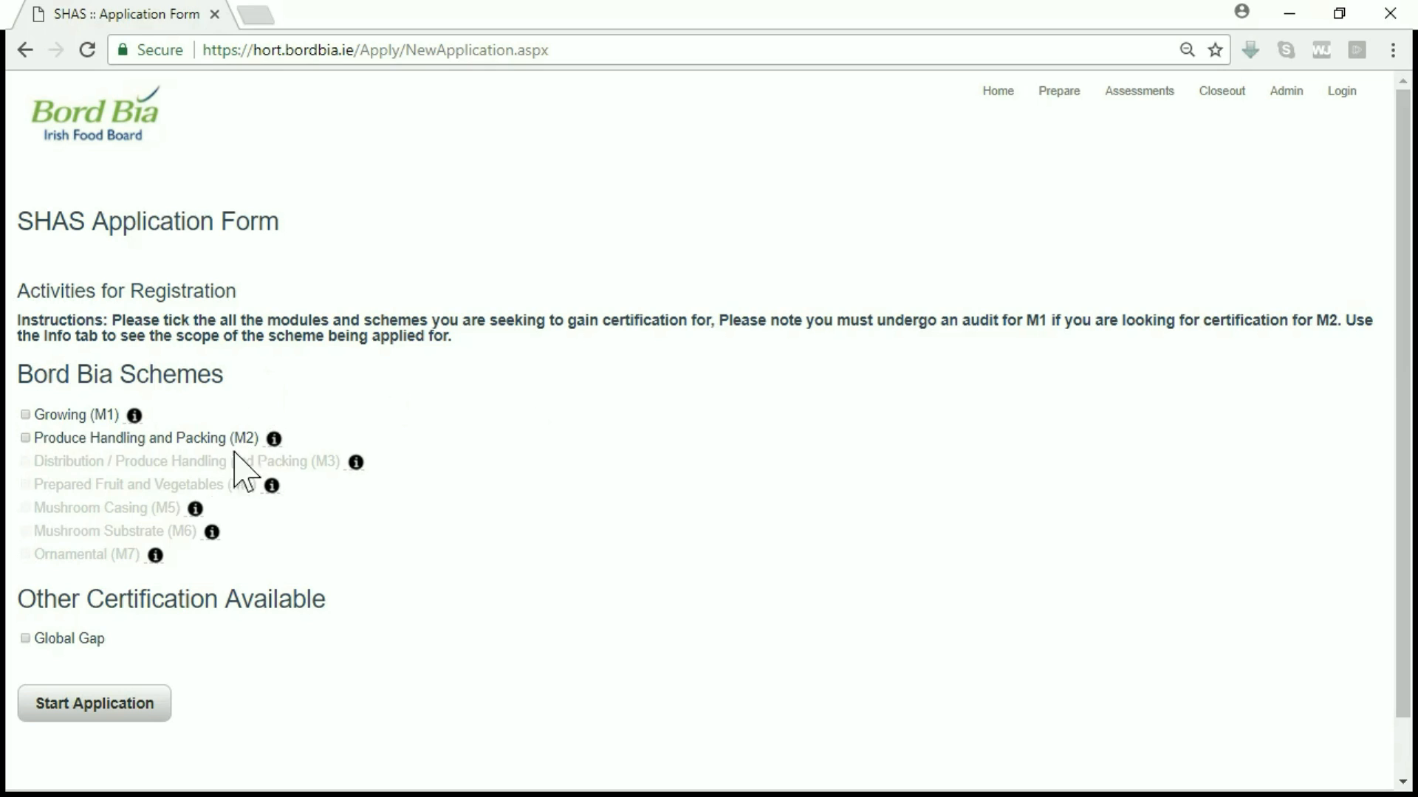
# Step: Select Growing (M1) and Produce Handling and Packing (M2) for registration
pyautogui.moveTo(134, 419)
pyautogui.click(24, 416)
pyautogui.click(24, 439)
# Step: Start the application, correct the postal address ending, and copy it to the growing site address
pyautogui.click(120, 711)
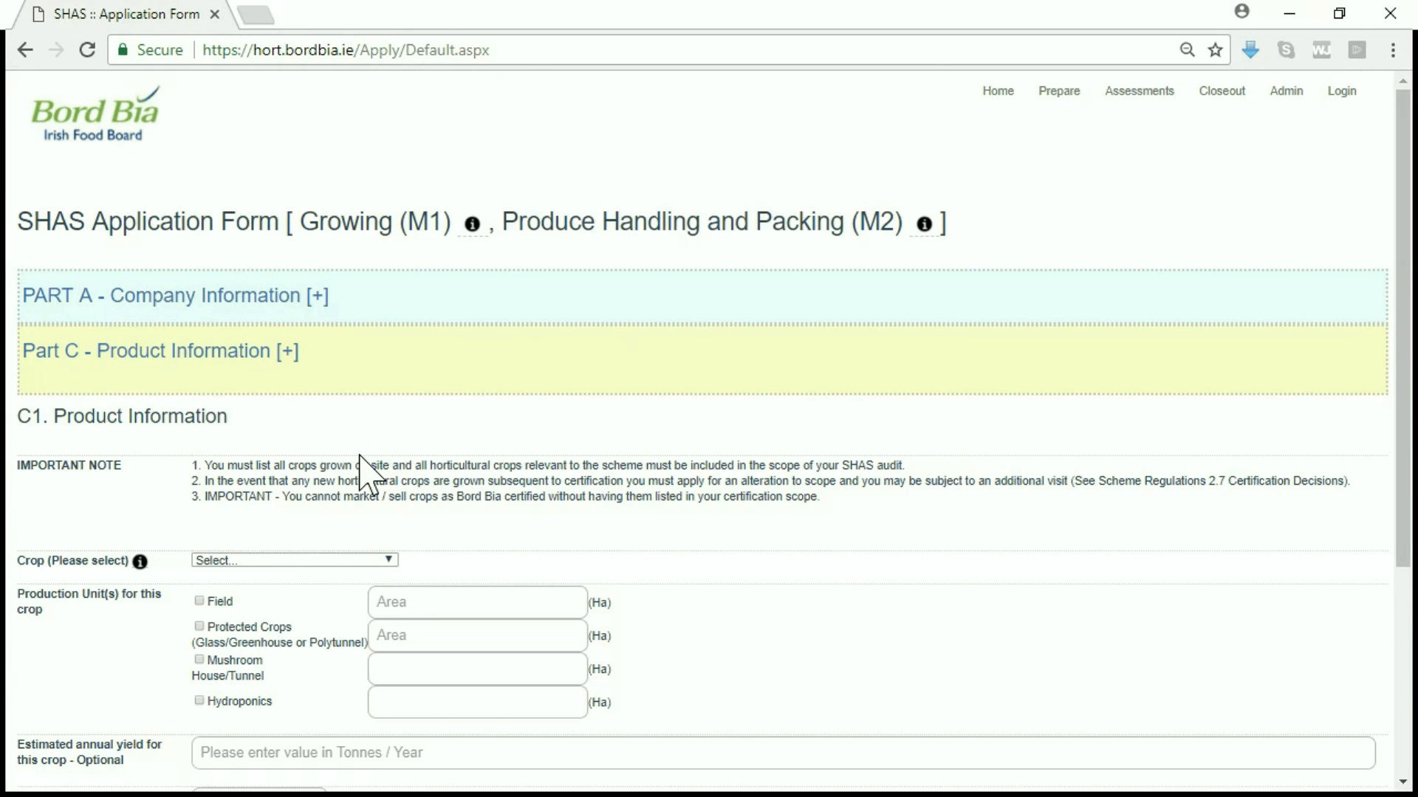
pyautogui.click(318, 306)
pyautogui.click(288, 399)
pyautogui.press('BackSpace')
pyautogui.press('BackSpace')
pyautogui.press('BackSpace')
pyautogui.press('BackSpace')
pyautogui.press('BackSpace')
pyautogui.press('BackSpace')
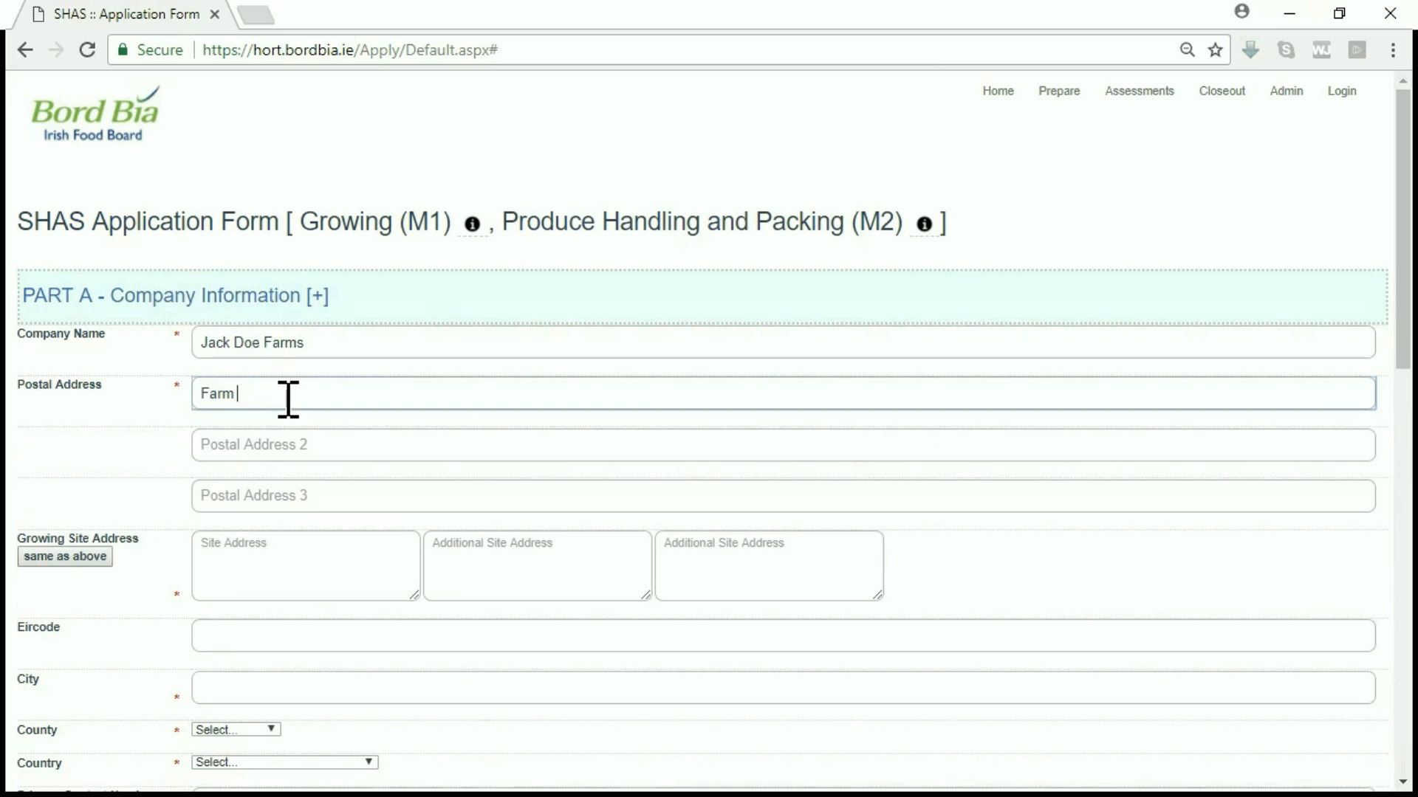
pyautogui.write('Lane')
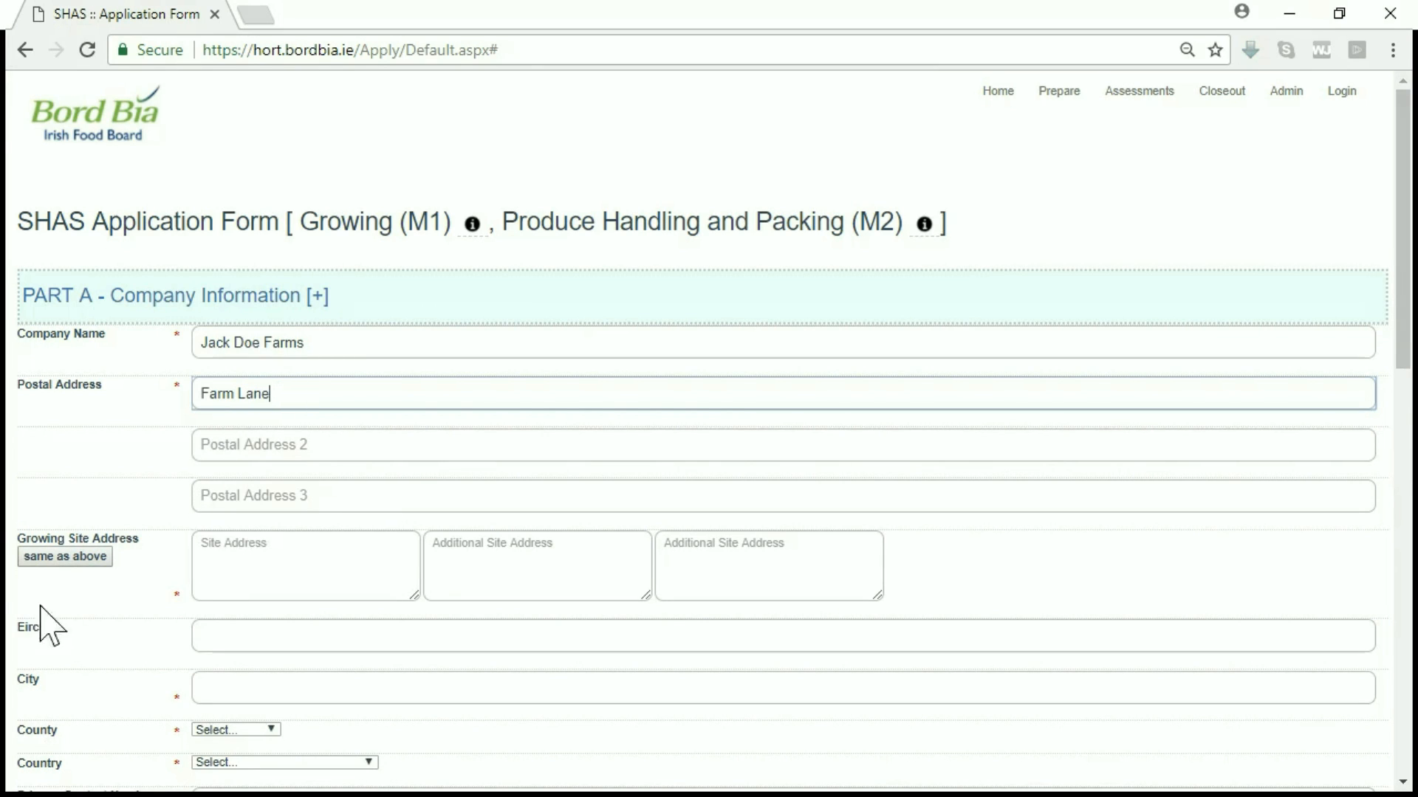
pyautogui.click(65, 559)
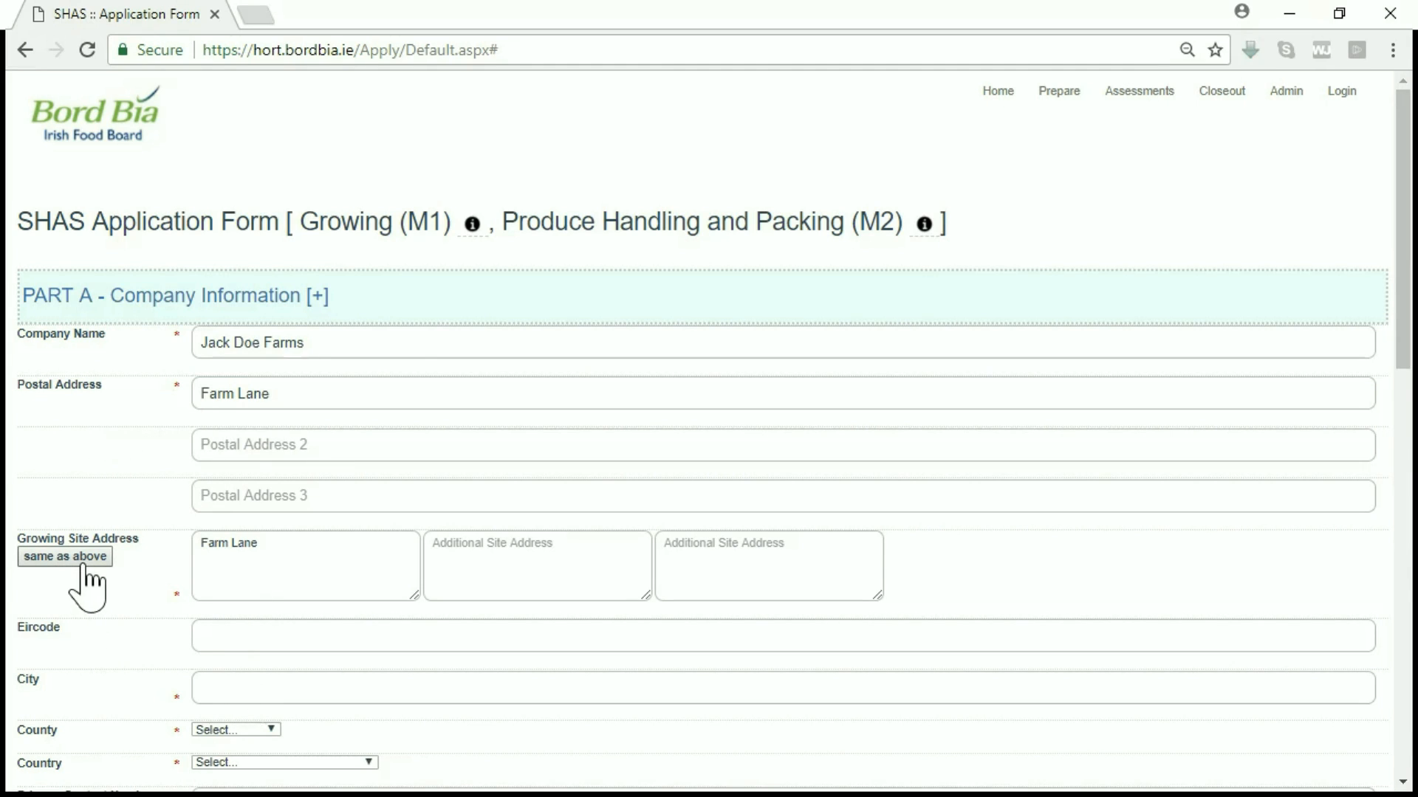
pyautogui.scroll(-4, 107, 631)
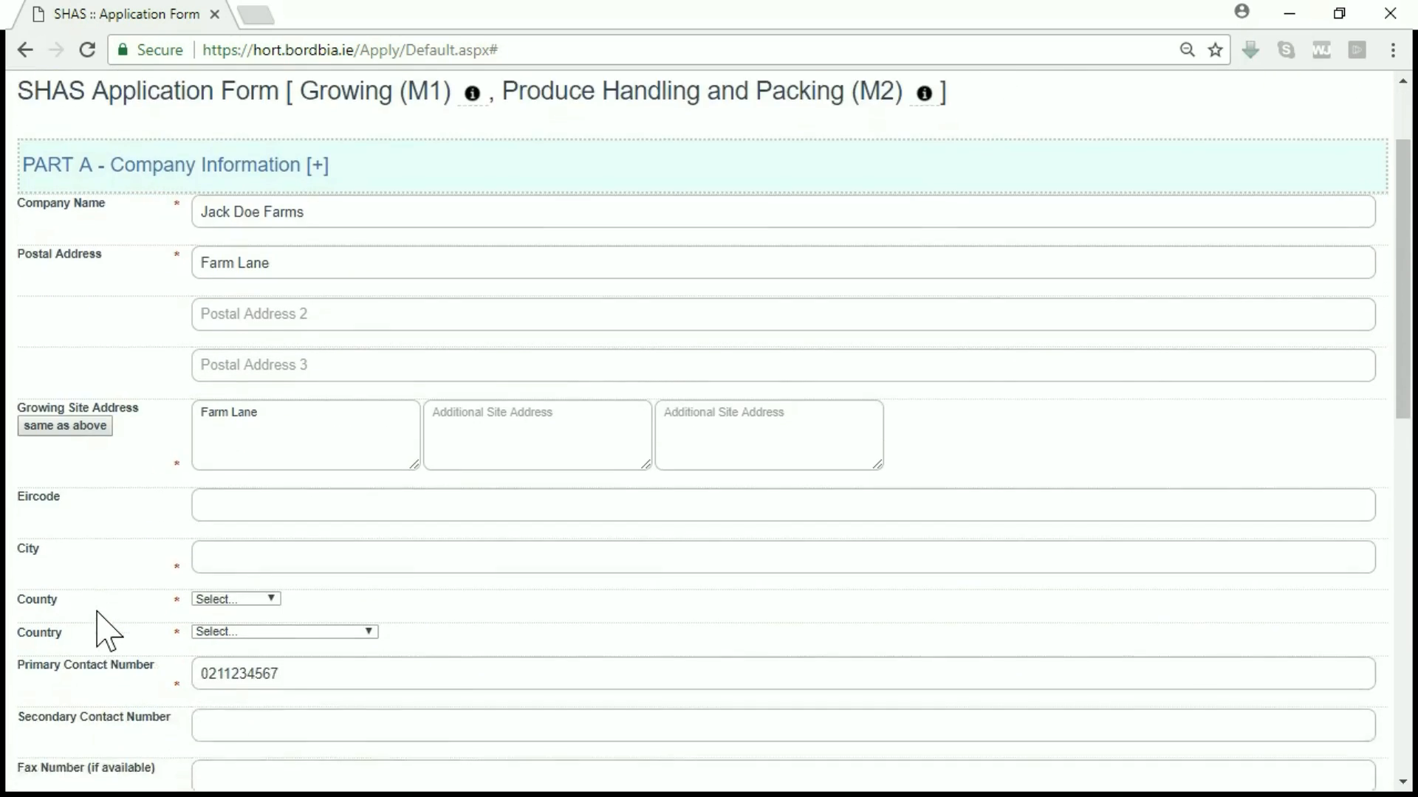
pyautogui.click(260, 432)
pyautogui.write('Cork')
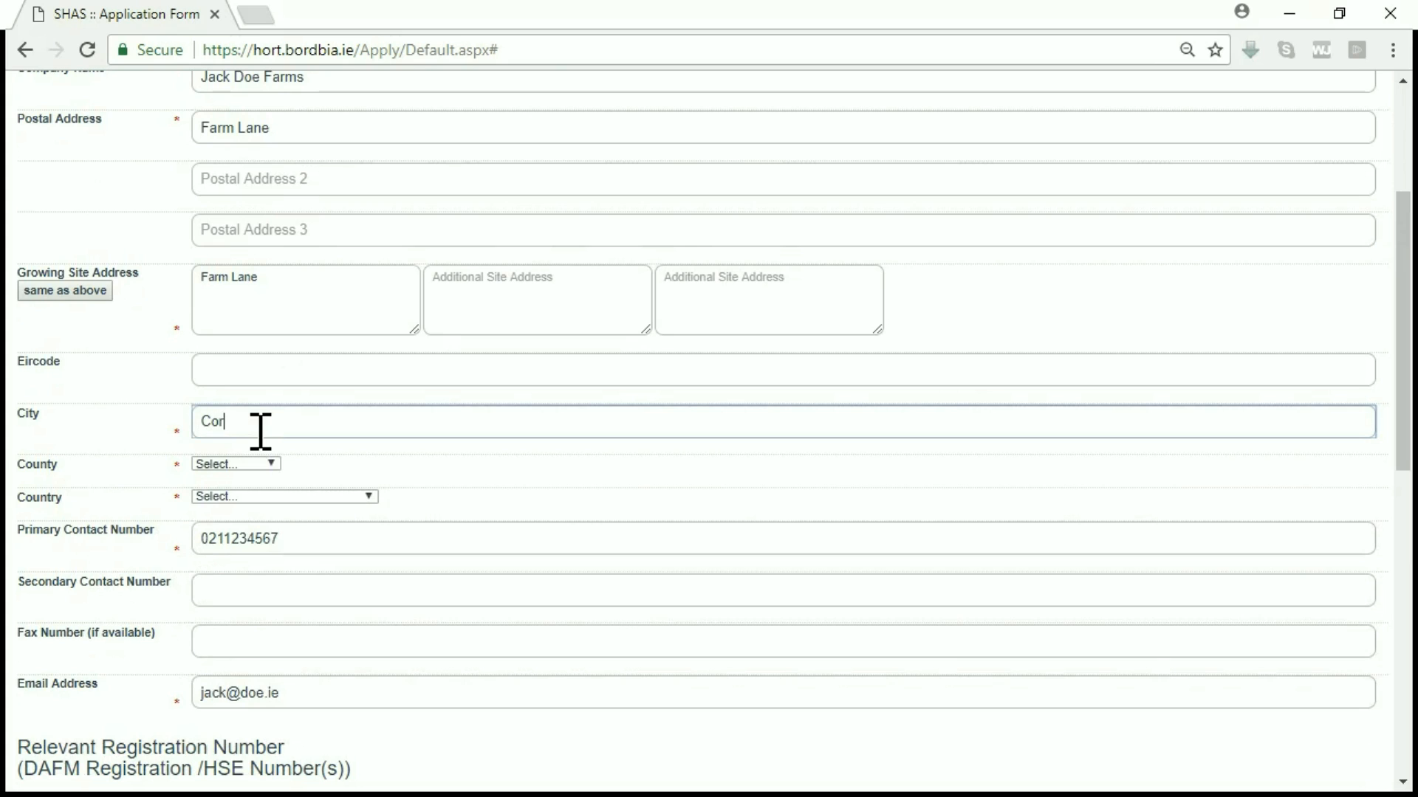
pyautogui.click(251, 465)
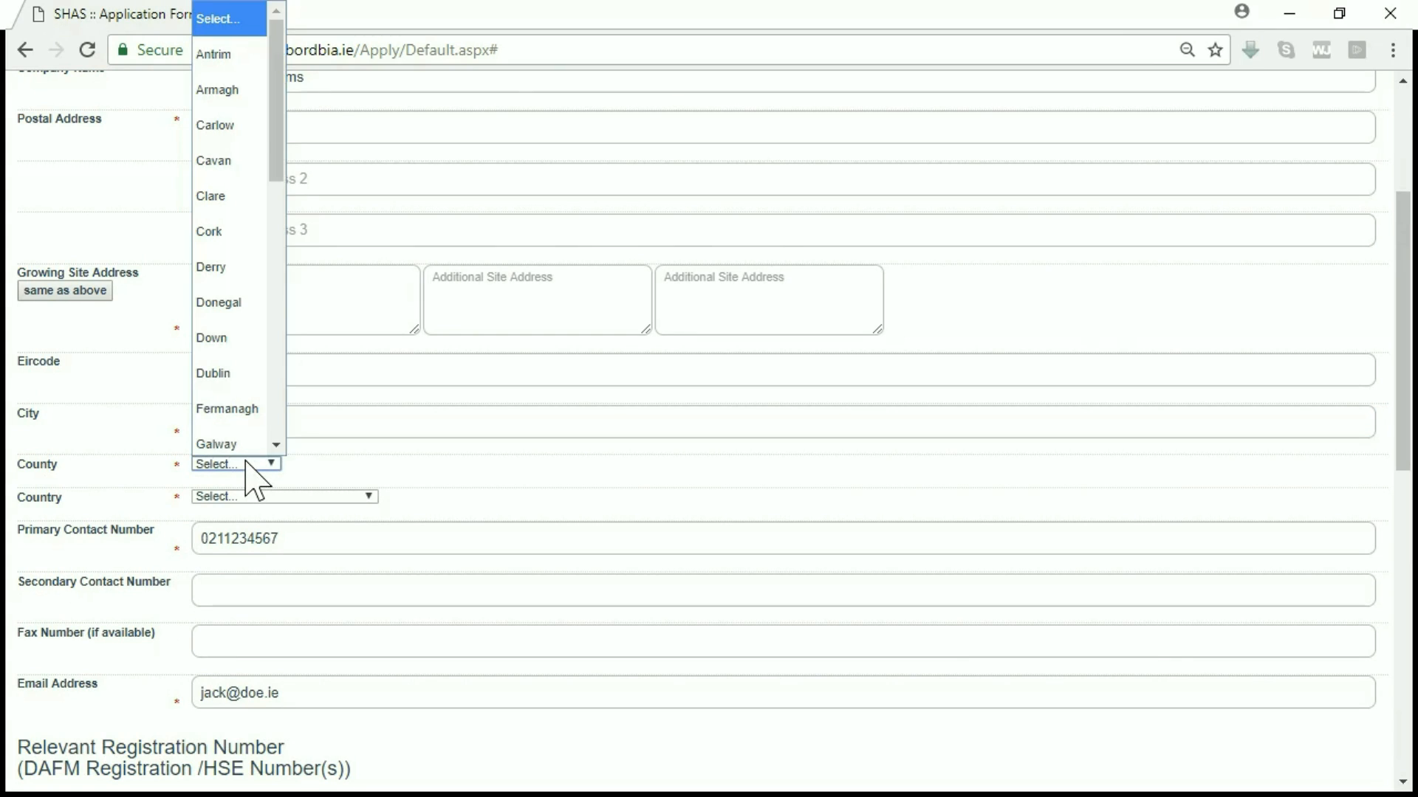
pyautogui.write('co')
pyautogui.press('Return')
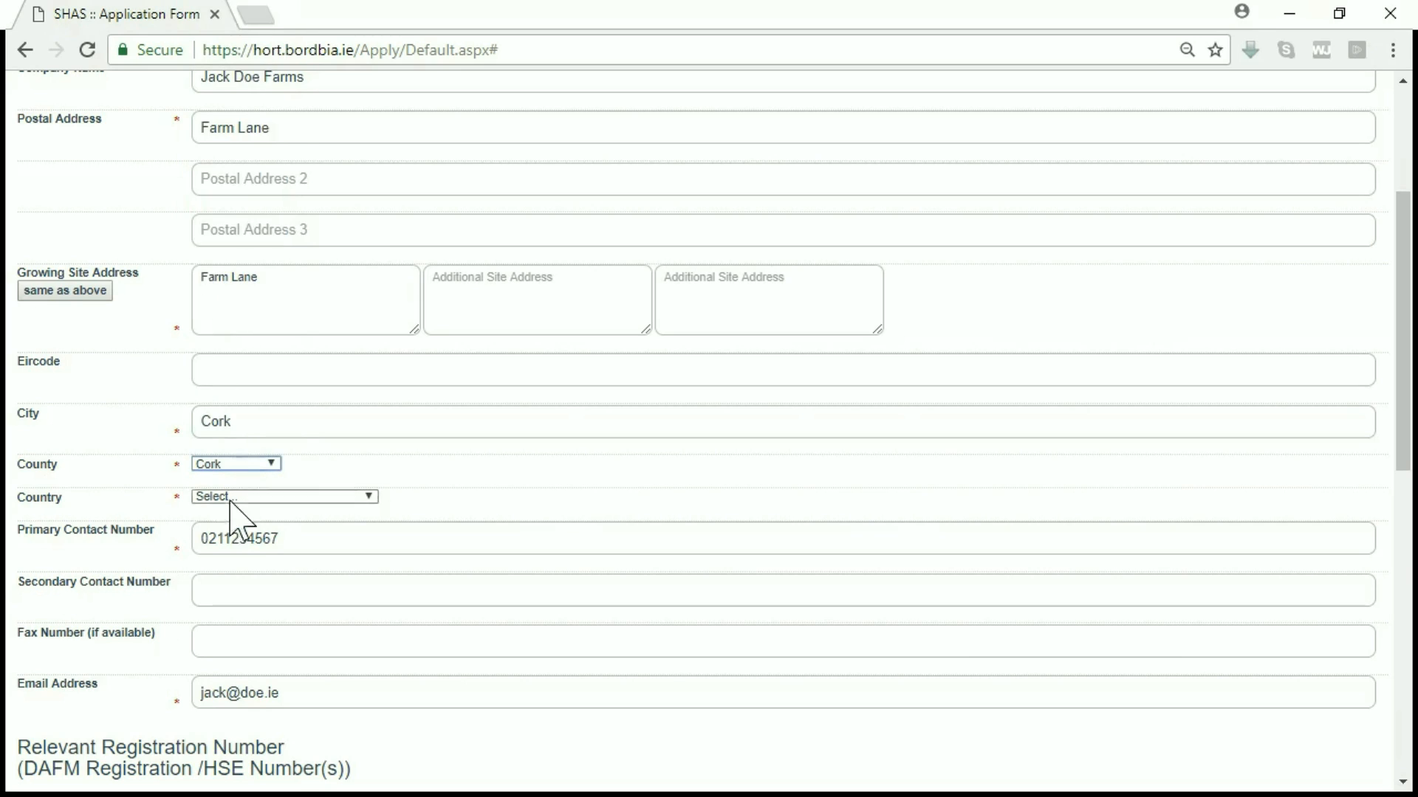
pyautogui.click(233, 500)
pyautogui.press('Down')
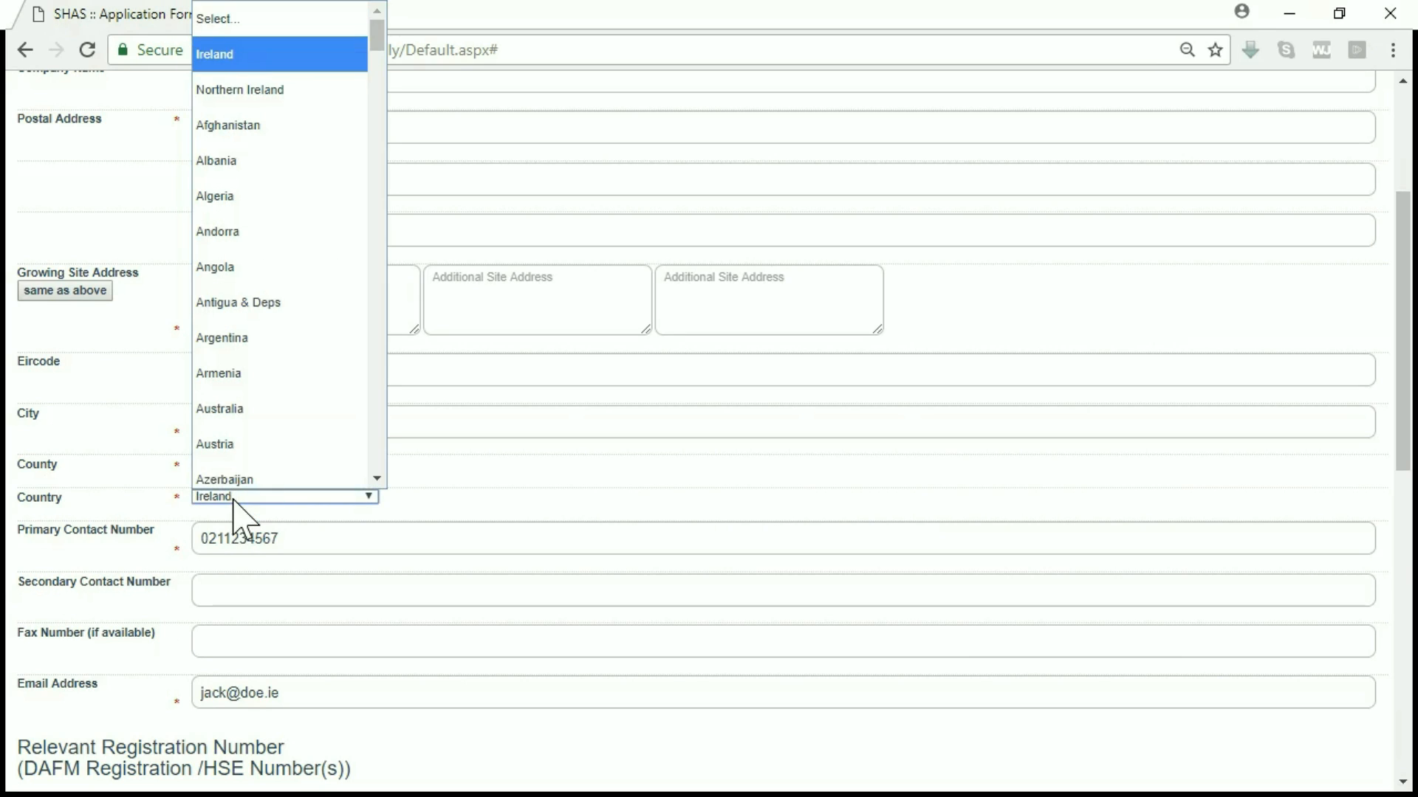
pyautogui.press('Return')
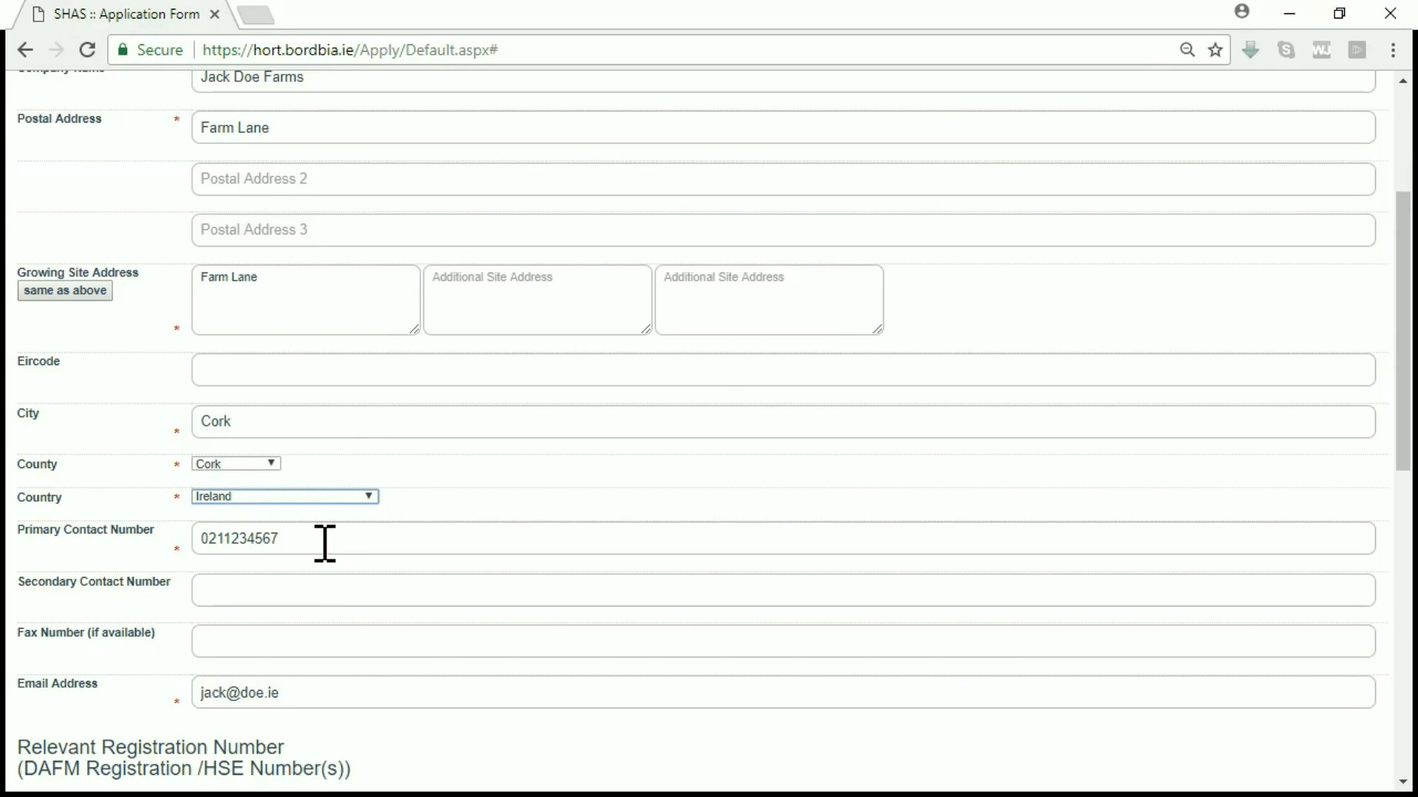
pyautogui.click(246, 590)
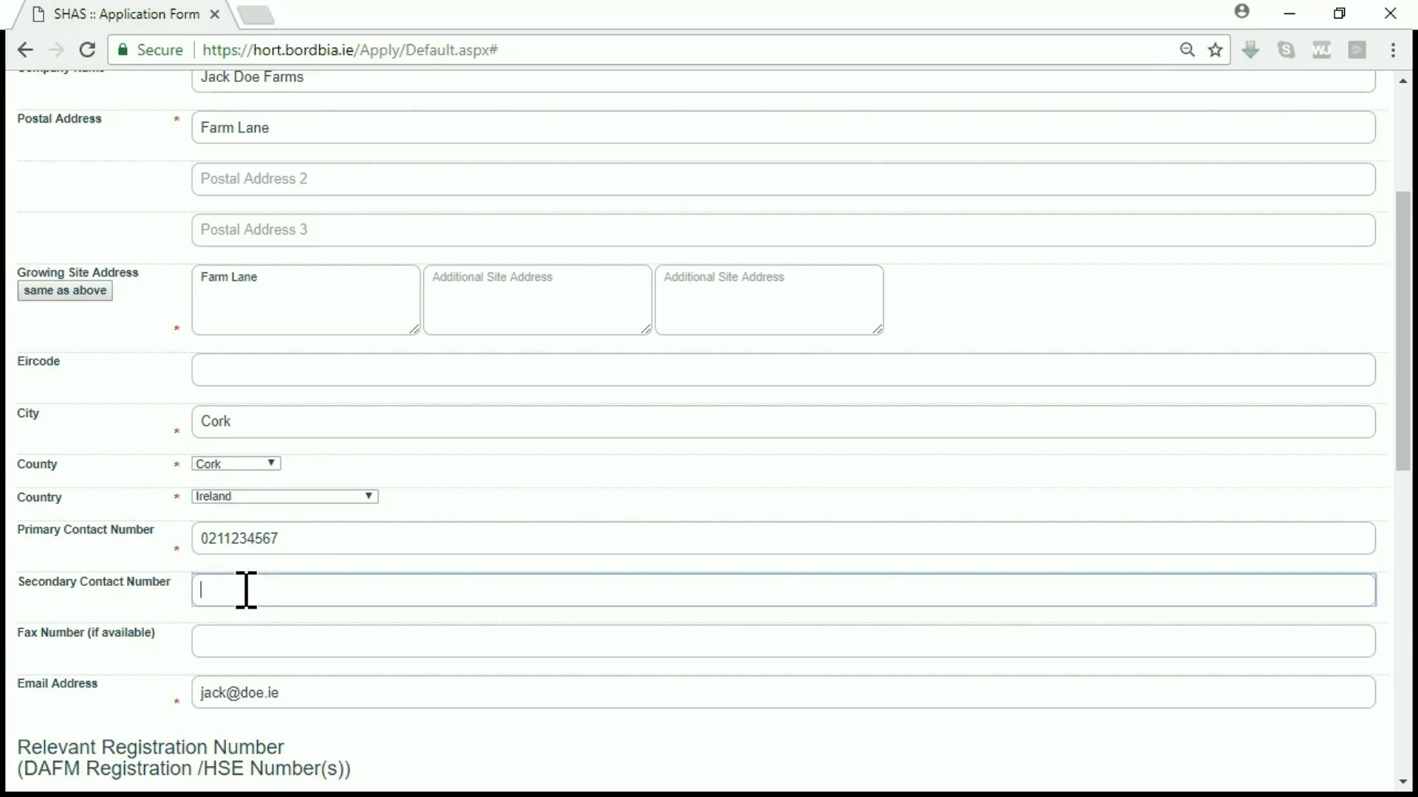
pyautogui.click(339, 641)
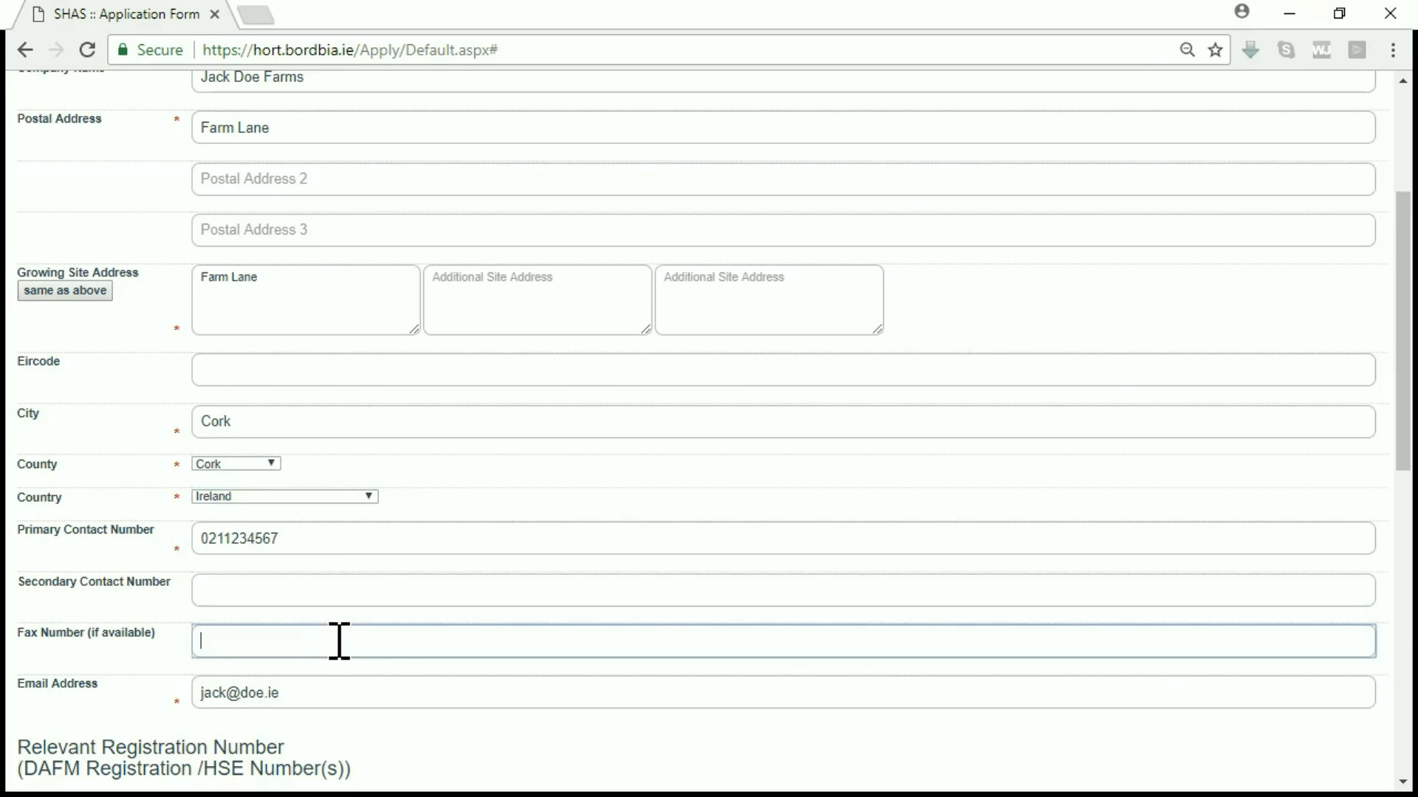
pyautogui.click(322, 690)
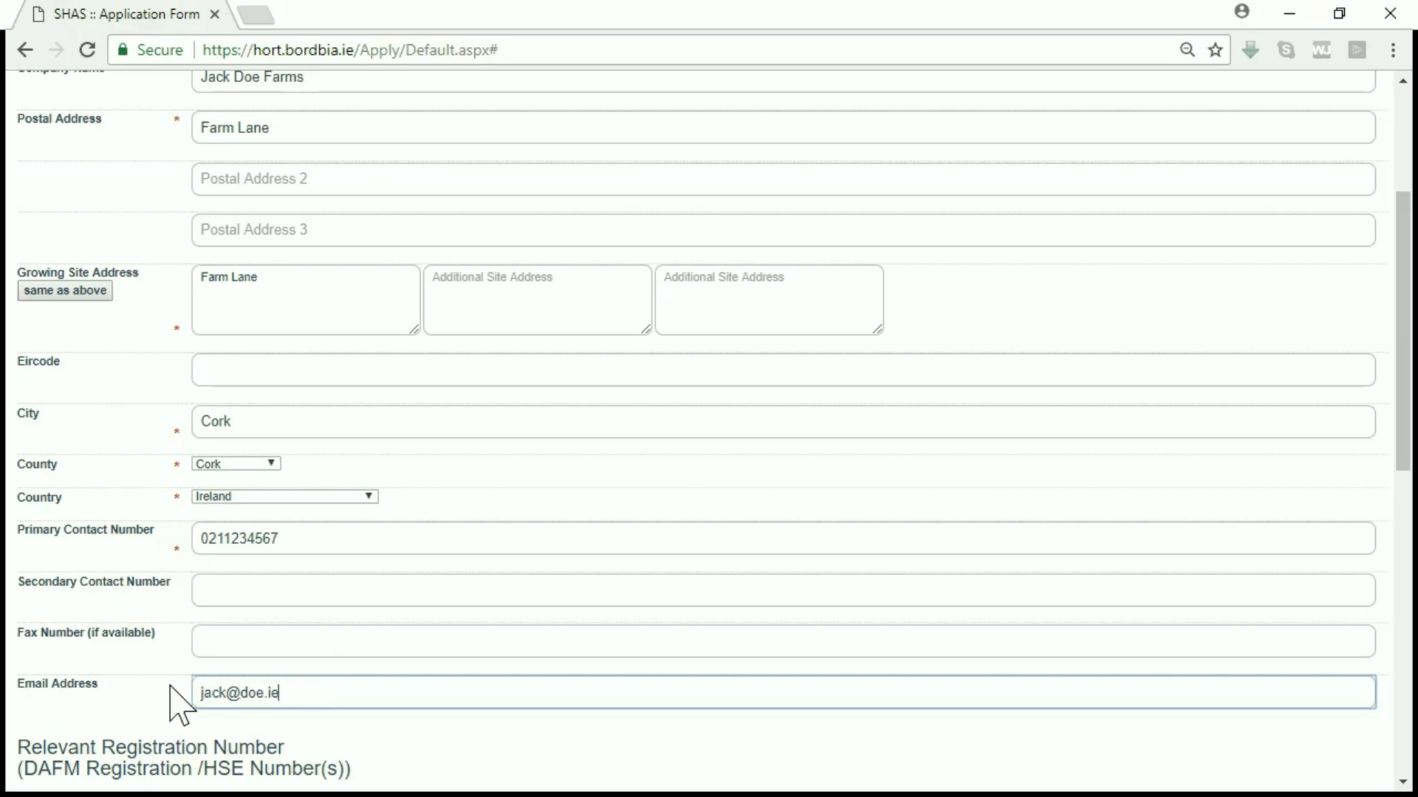
pyautogui.click(133, 690)
pyautogui.scroll(-2, 134, 693)
# Step: Enter the farm's DAFM HFR number in the registration information
pyautogui.scroll(-3, 133, 690)
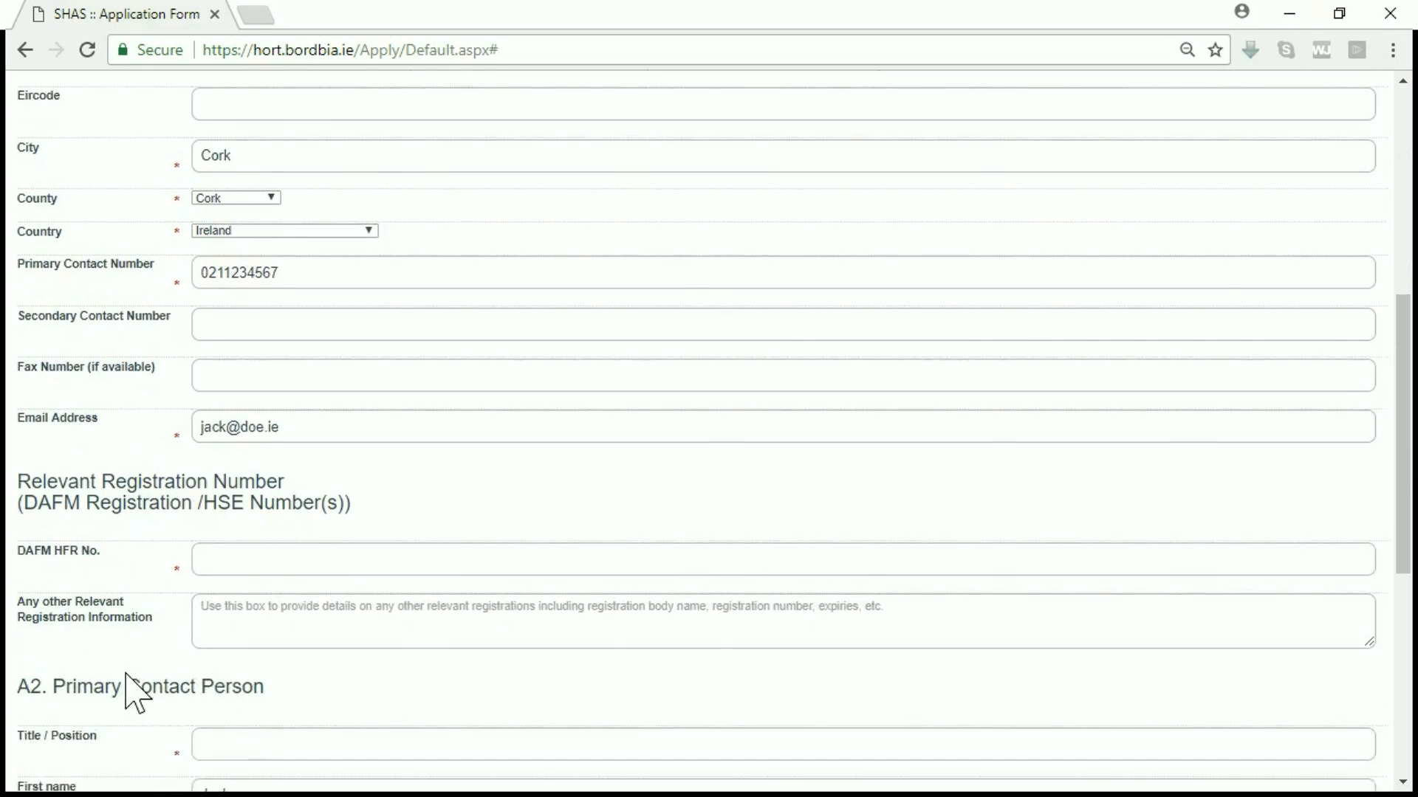
pyautogui.click(273, 514)
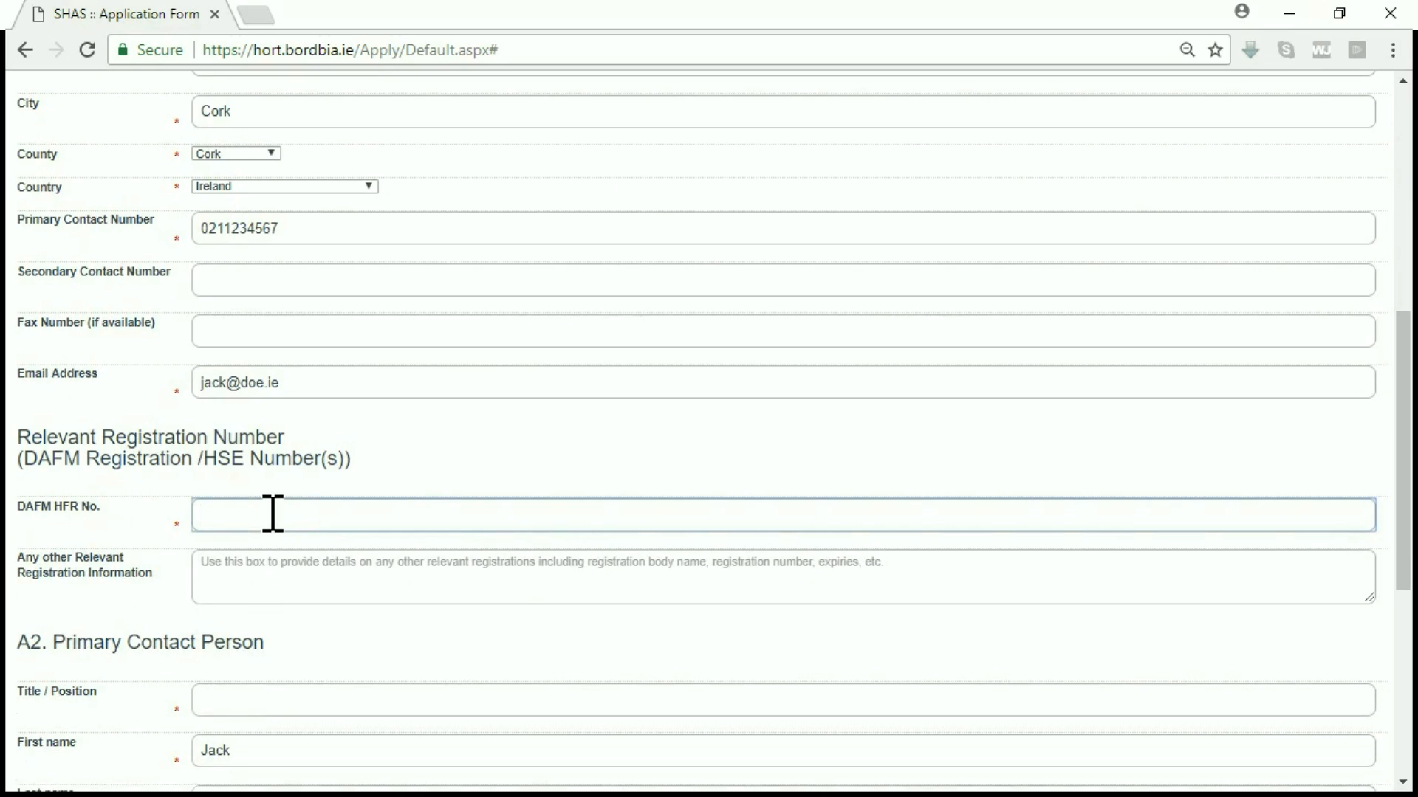
pyautogui.write('12345')
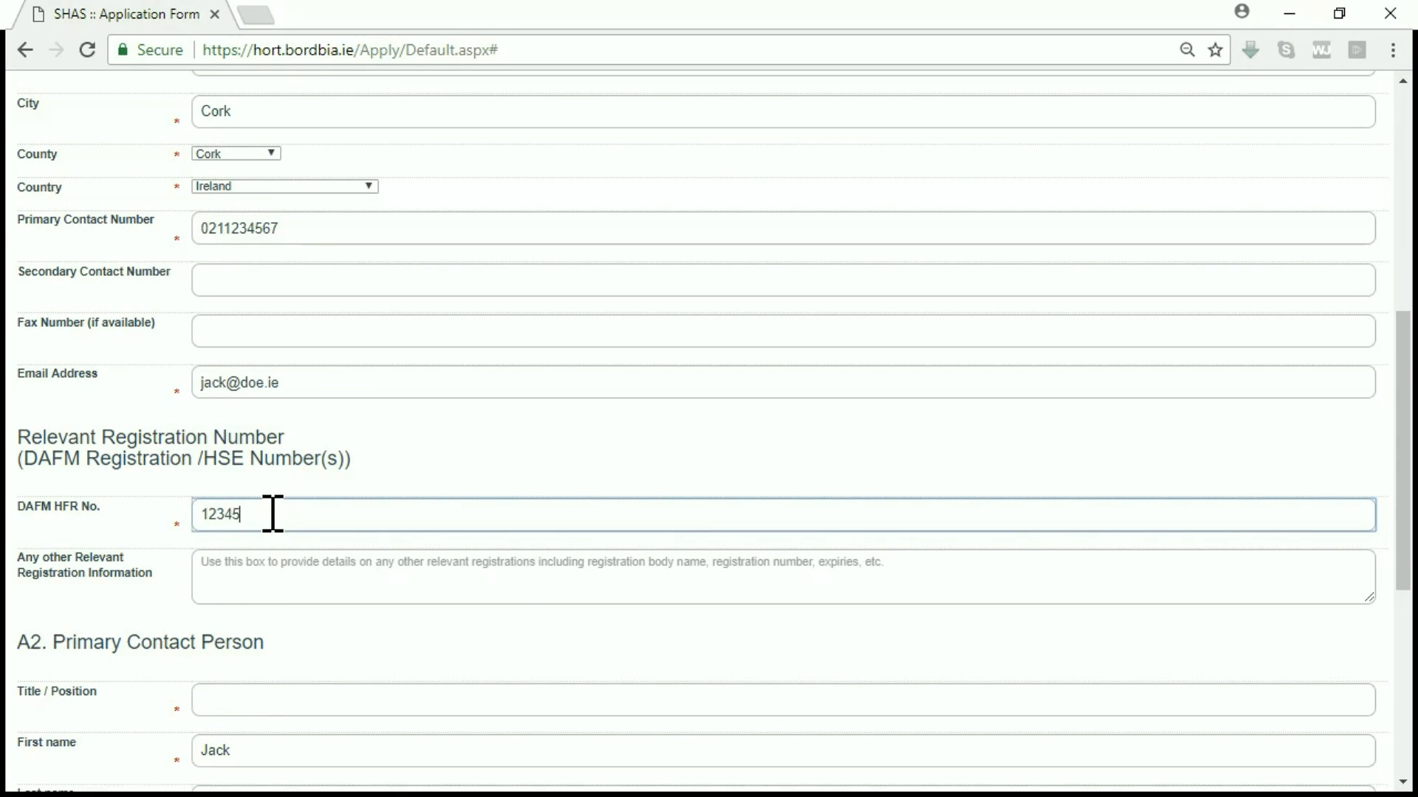
pyautogui.write('678X')
pyautogui.click(254, 568)
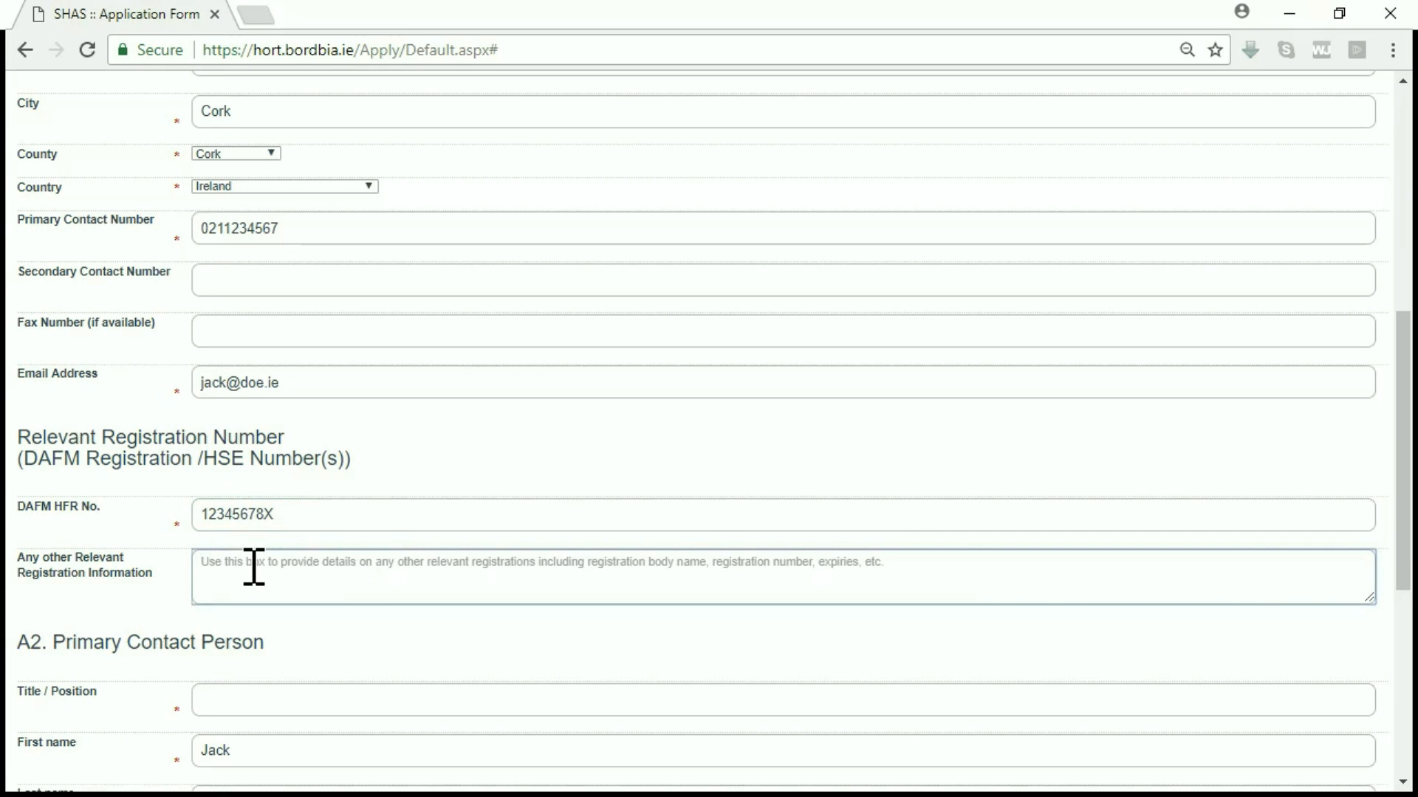
pyautogui.click(358, 648)
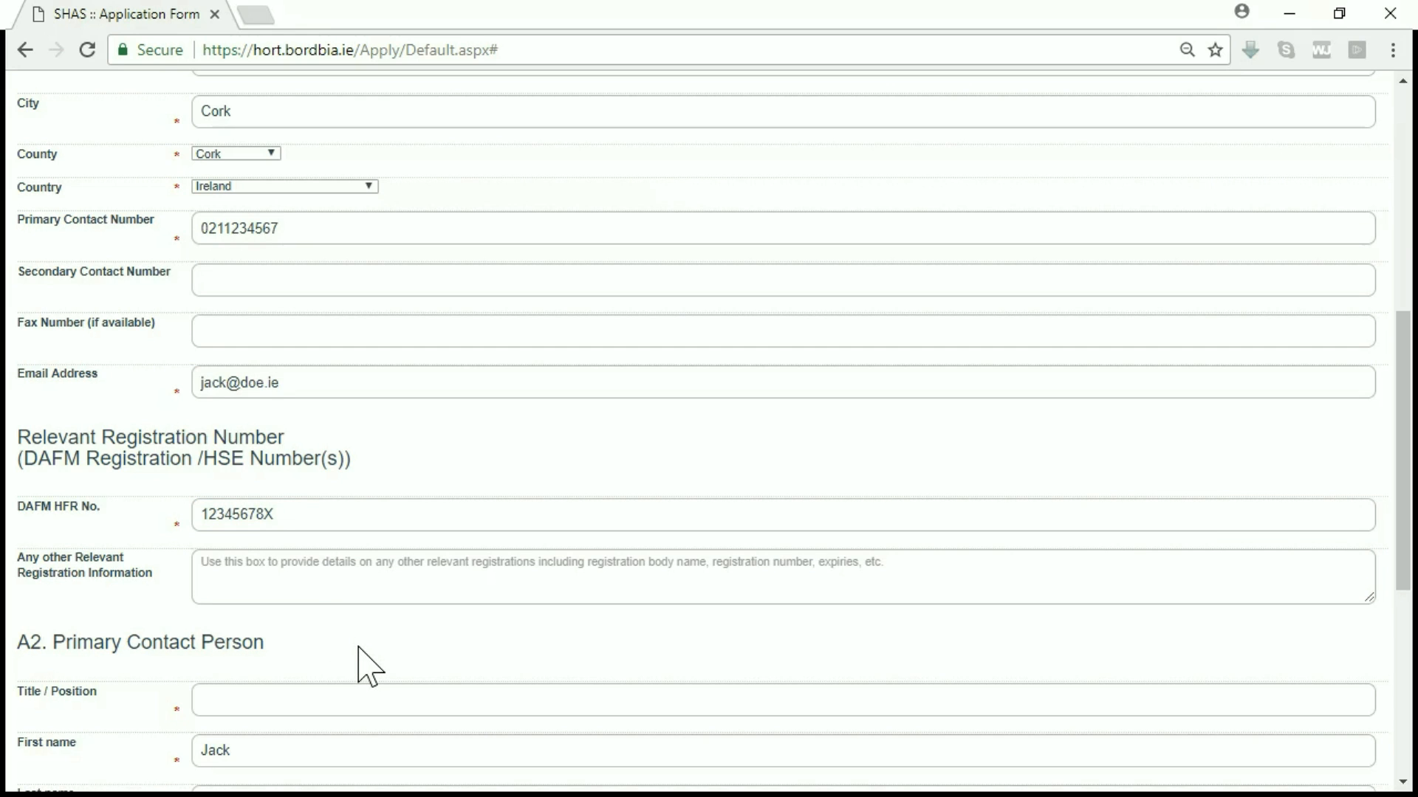
pyautogui.scroll(-2, 359, 649)
pyautogui.scroll(-2, 361, 657)
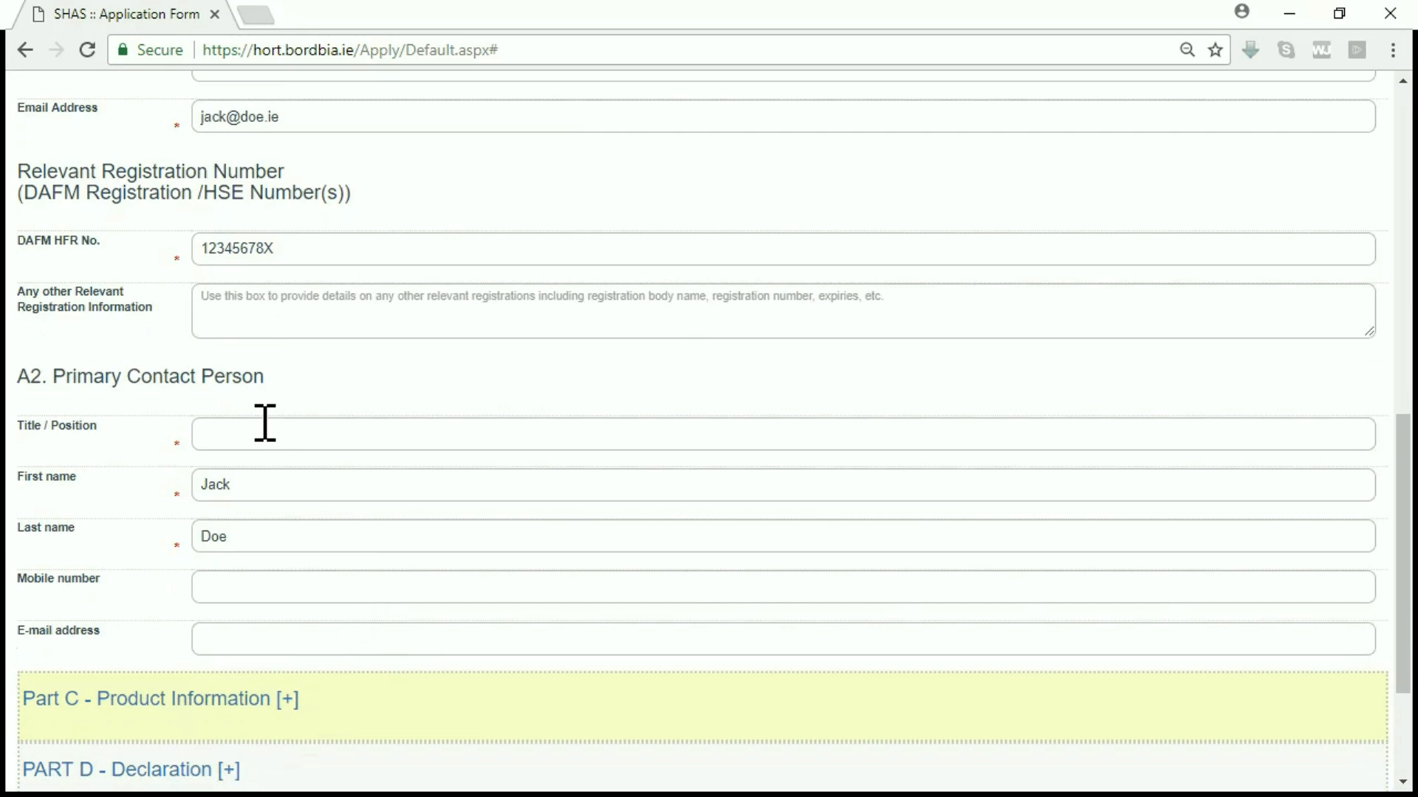
# Step: Set the primary contact's title to Mr and enter their e-mail address
pyautogui.click(245, 425)
pyautogui.write('Mr')
pyautogui.click(333, 411)
pyautogui.click(217, 631)
pyautogui.click(231, 596)
pyautogui.click(95, 631)
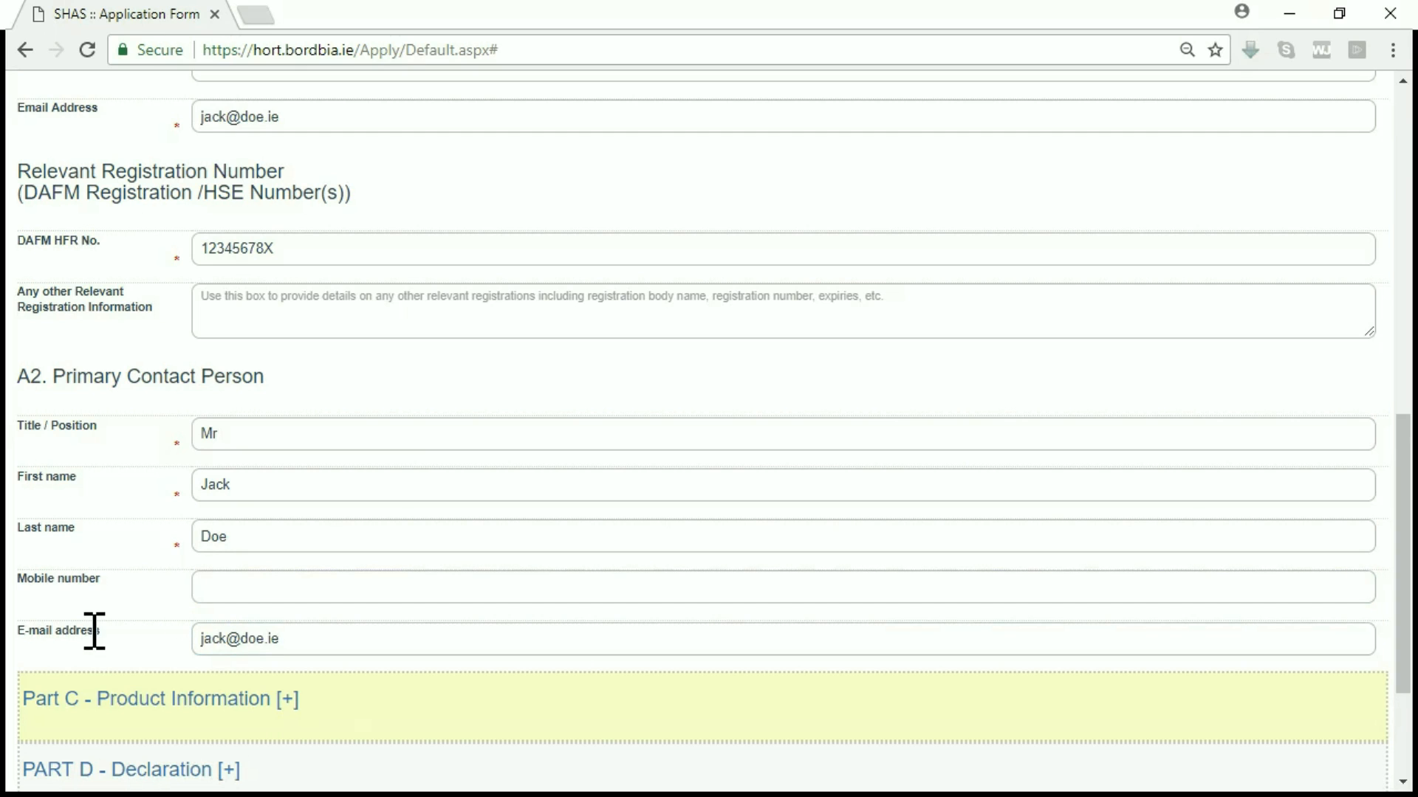
pyautogui.scroll(-3, 94, 631)
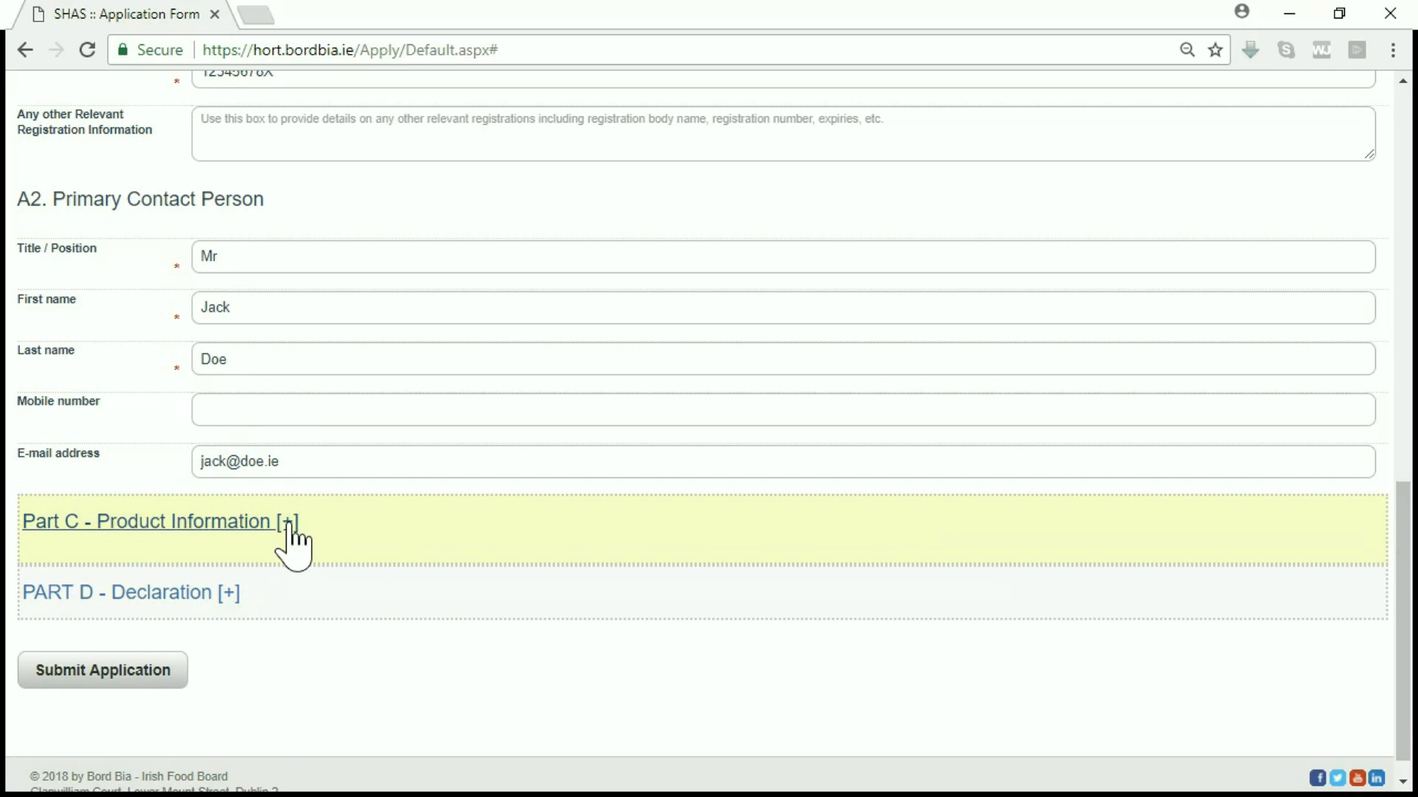
# Step: Expand the Part C - Product Information section
pyautogui.click(288, 524)
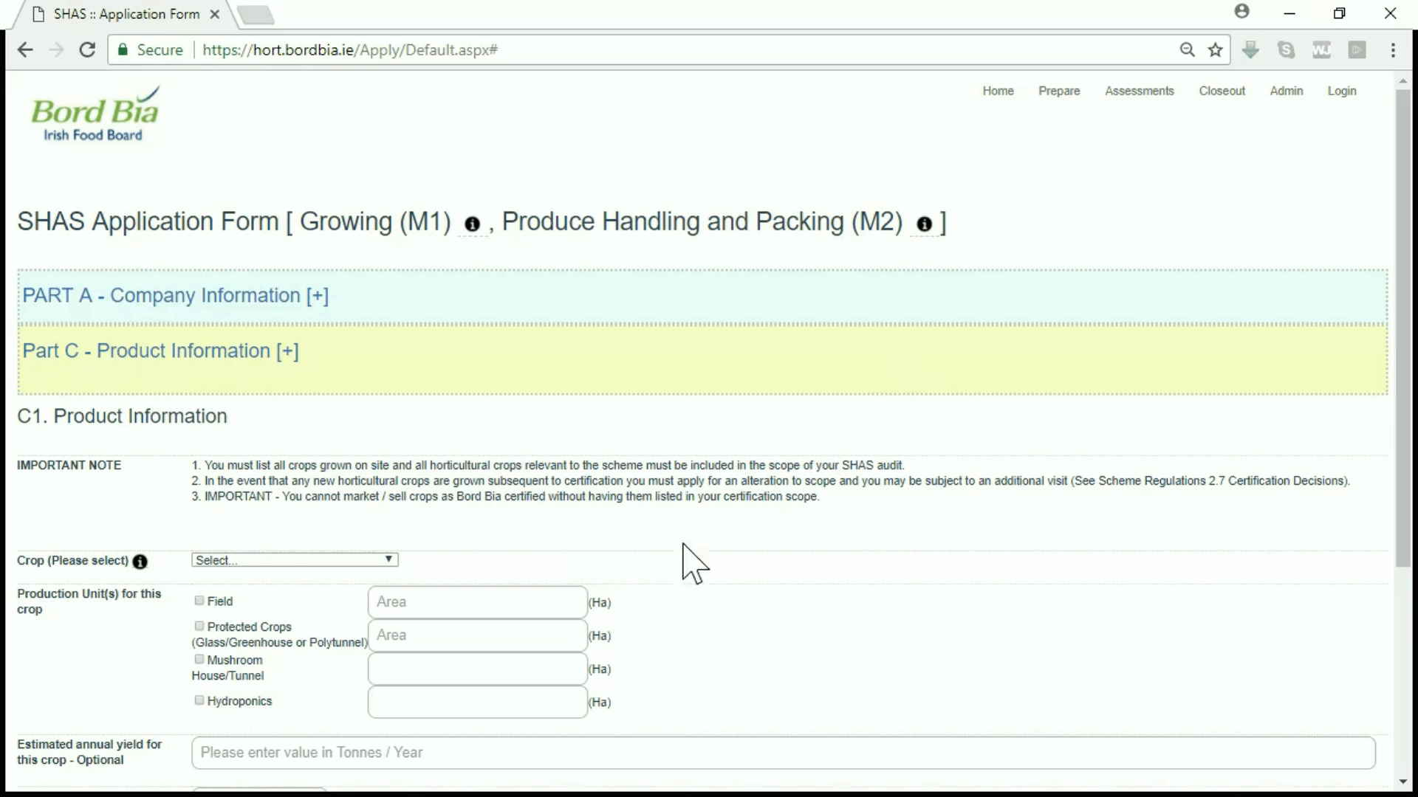
# Step: Choose Mushroom as the crop, tick Mushroom House/Tunnel, and enter an area of 5 Ha
pyautogui.scroll(-3, 819, 565)
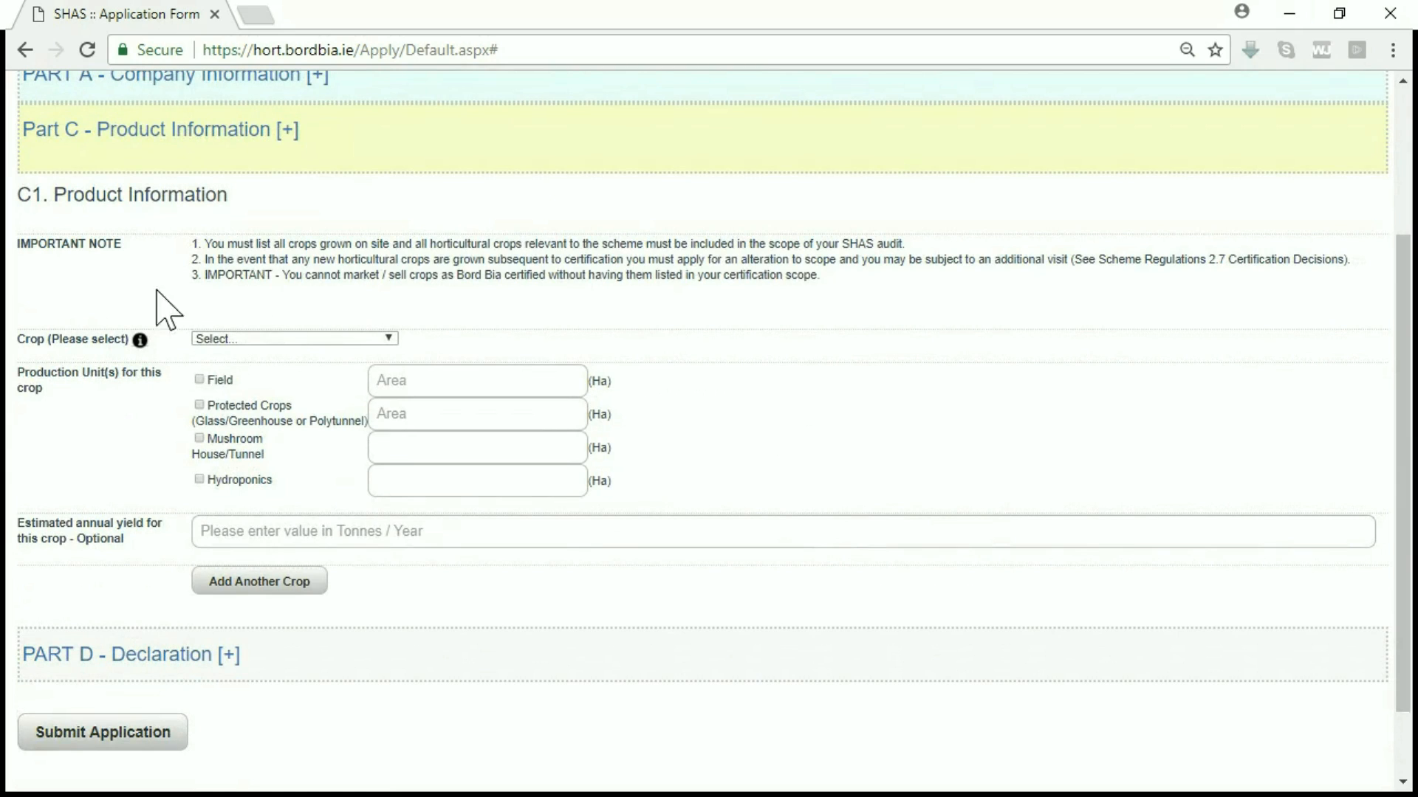
pyautogui.click(341, 341)
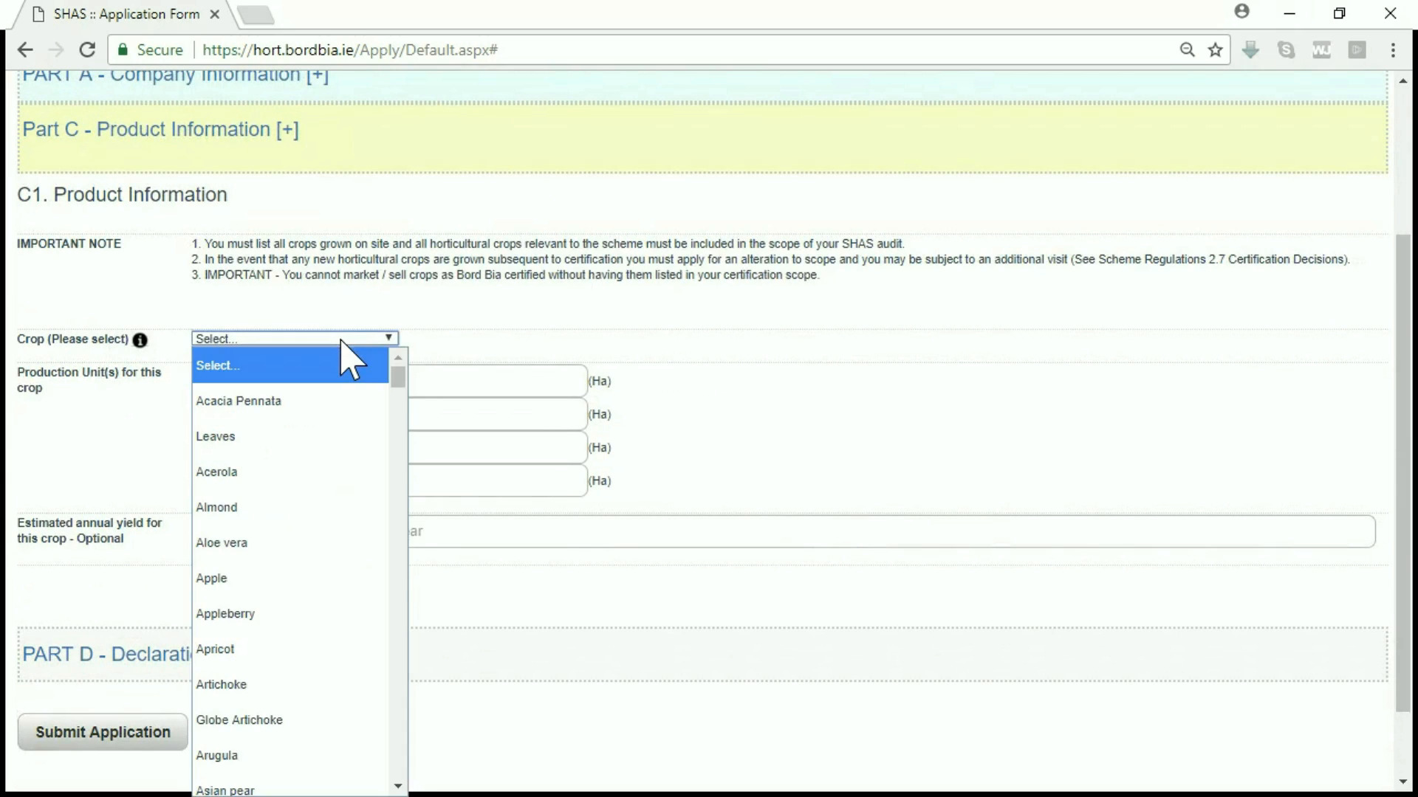
pyautogui.press('m')
pyautogui.press('Down')
pyautogui.press('Down')
pyautogui.press('Down')
pyautogui.press('Down')
pyautogui.press('Down')
pyautogui.press('Down')
pyautogui.press('Down')
pyautogui.press('Down')
pyautogui.press('Down')
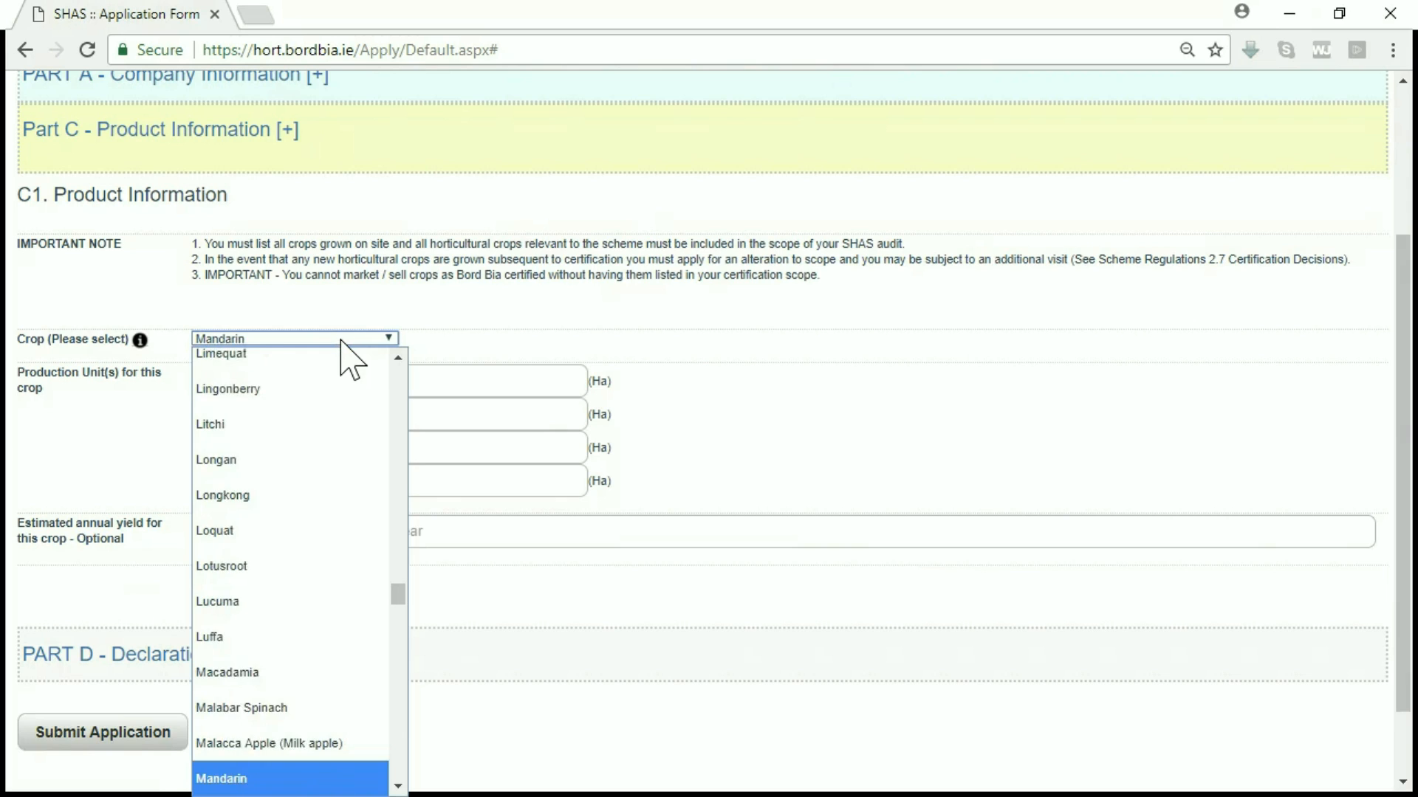
pyautogui.press('Down')
pyautogui.press('Down')
pyautogui.press('Down')
pyautogui.press('Down')
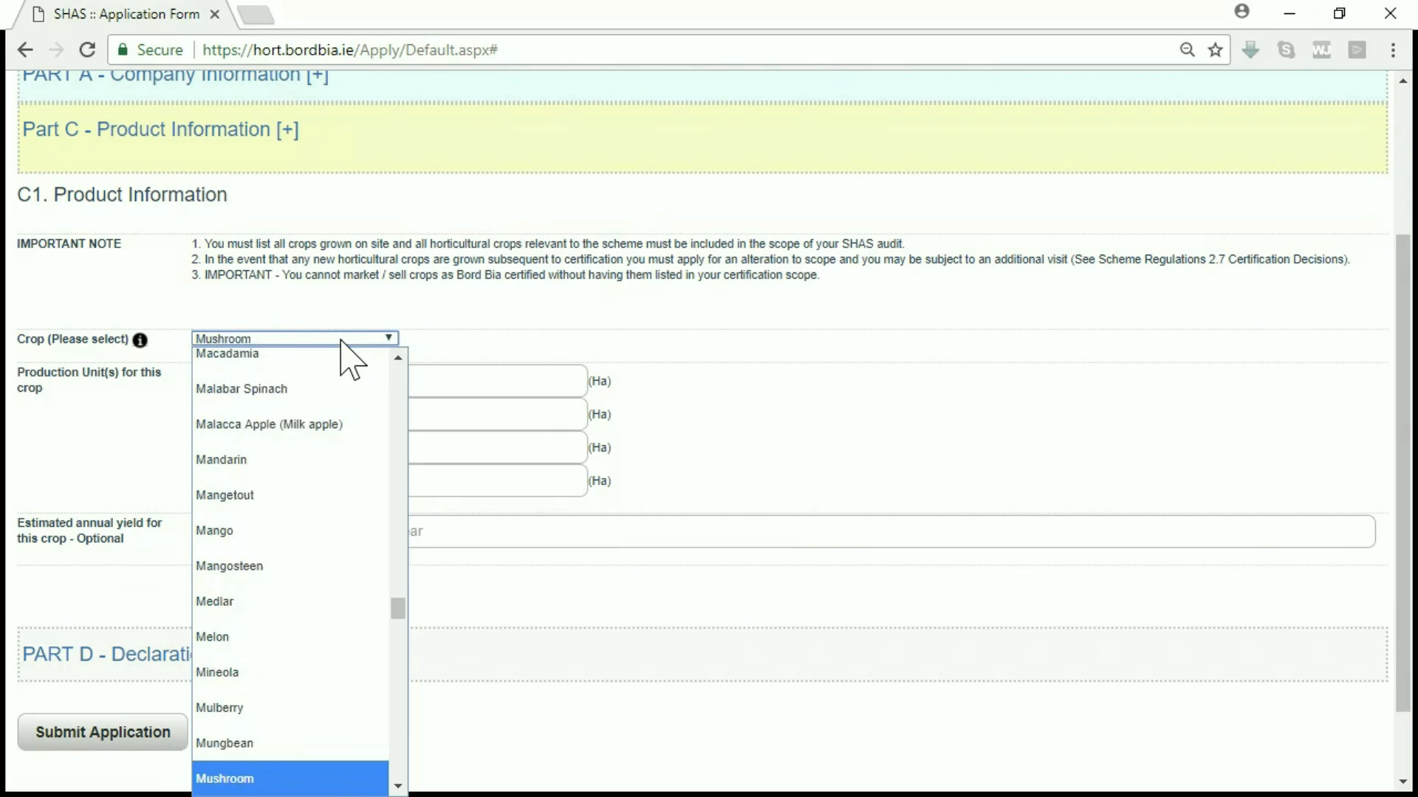
pyautogui.press('Up')
pyautogui.press('Return')
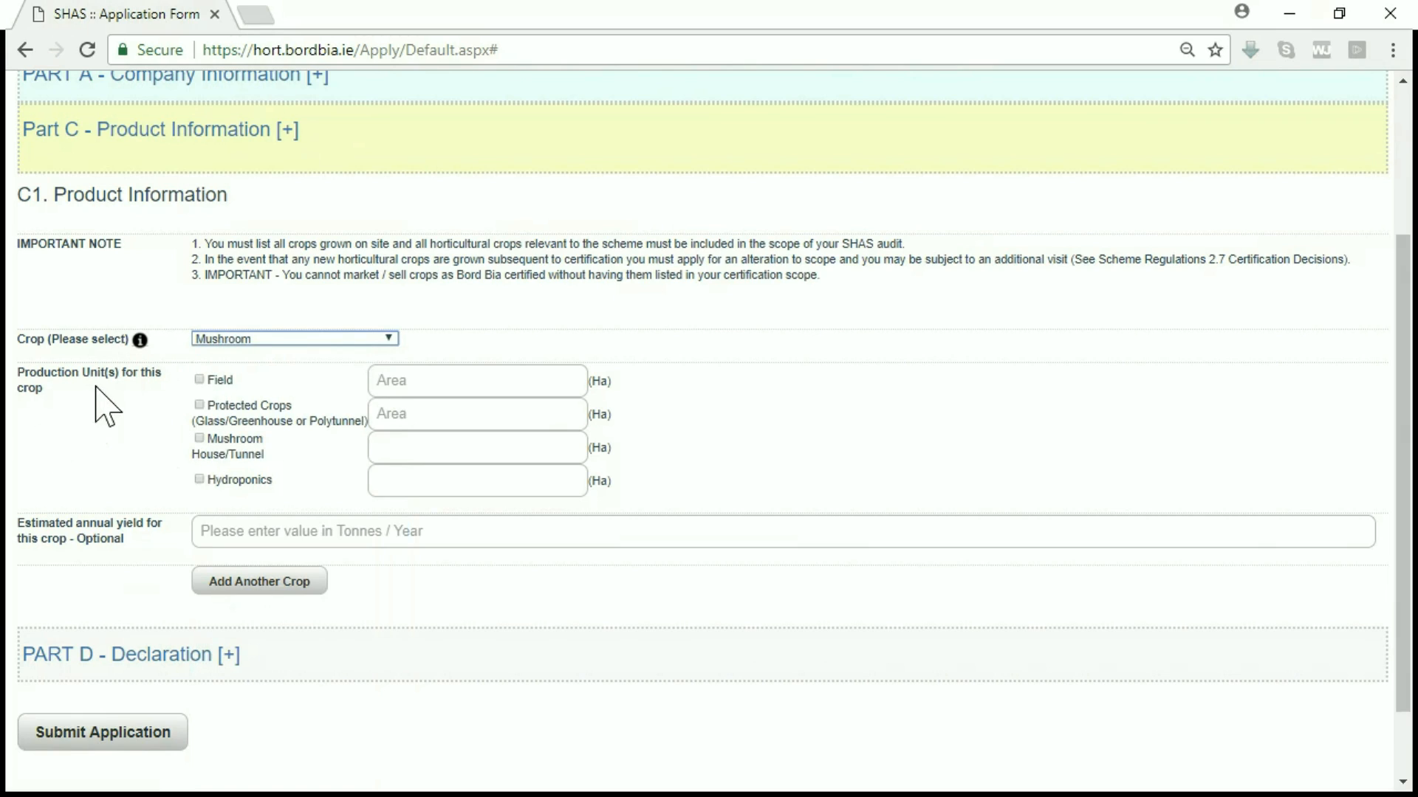
pyautogui.click(198, 439)
pyautogui.click(448, 449)
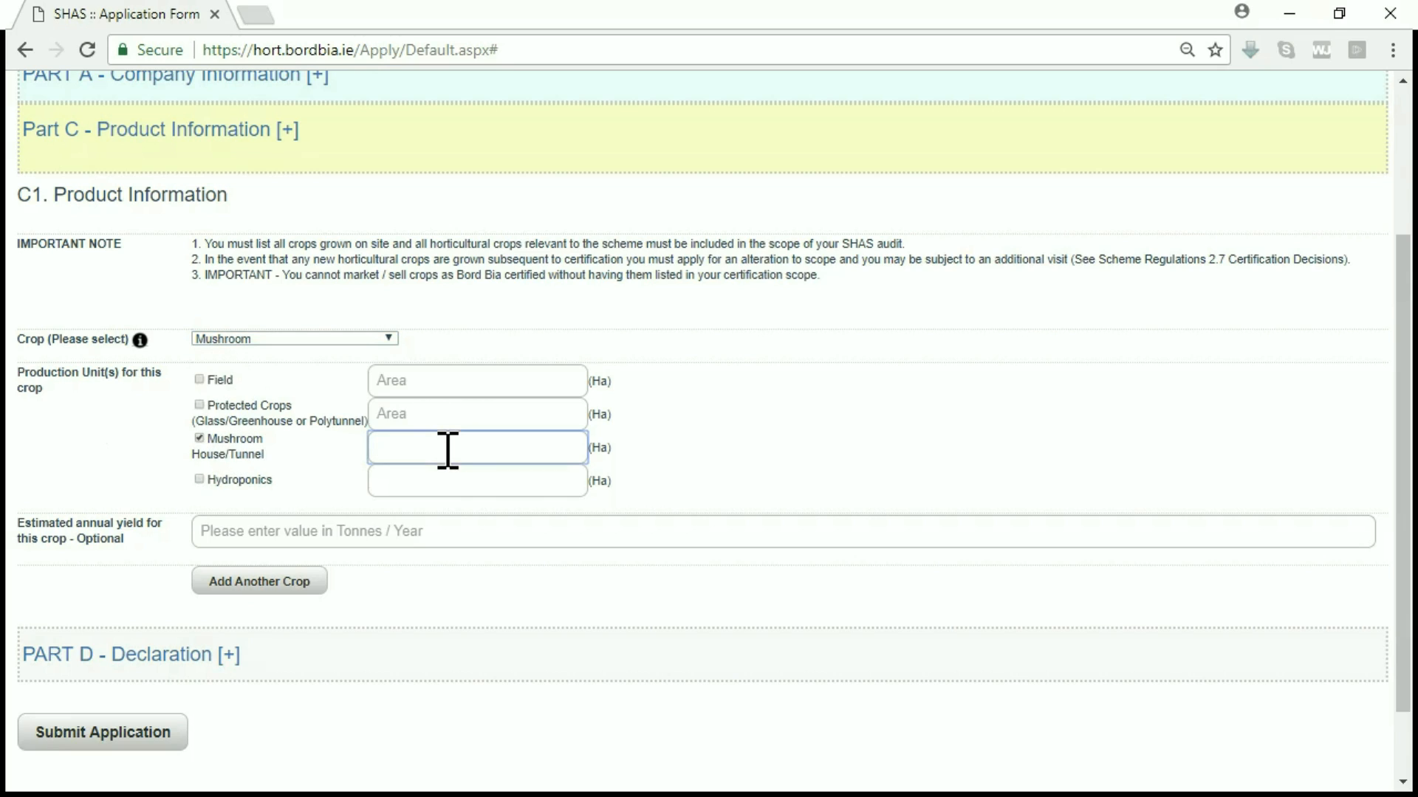
pyautogui.write('5')
# Step: Tick the Part D declaration, submit the application, and dismiss the existing-application alert
pyautogui.click(229, 663)
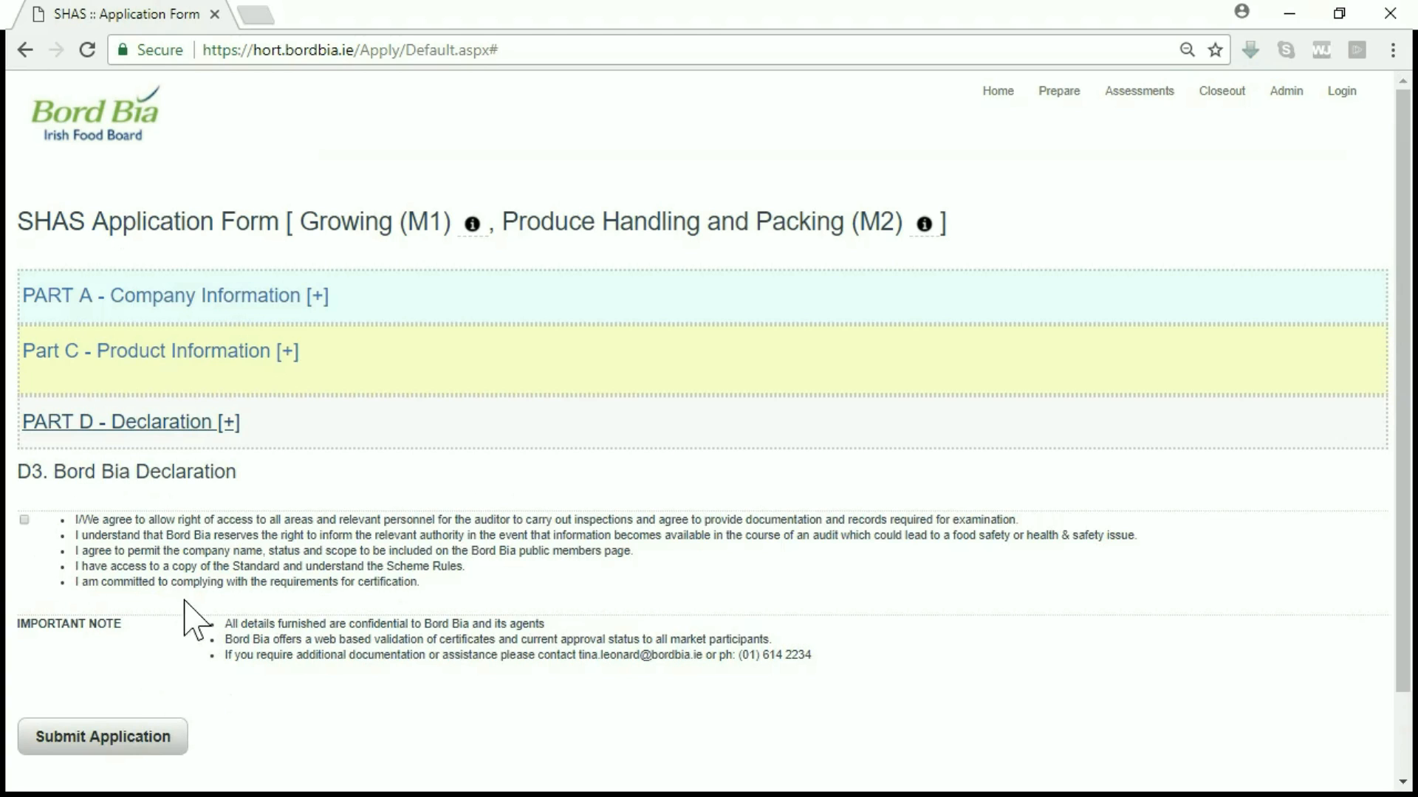
pyautogui.click(24, 520)
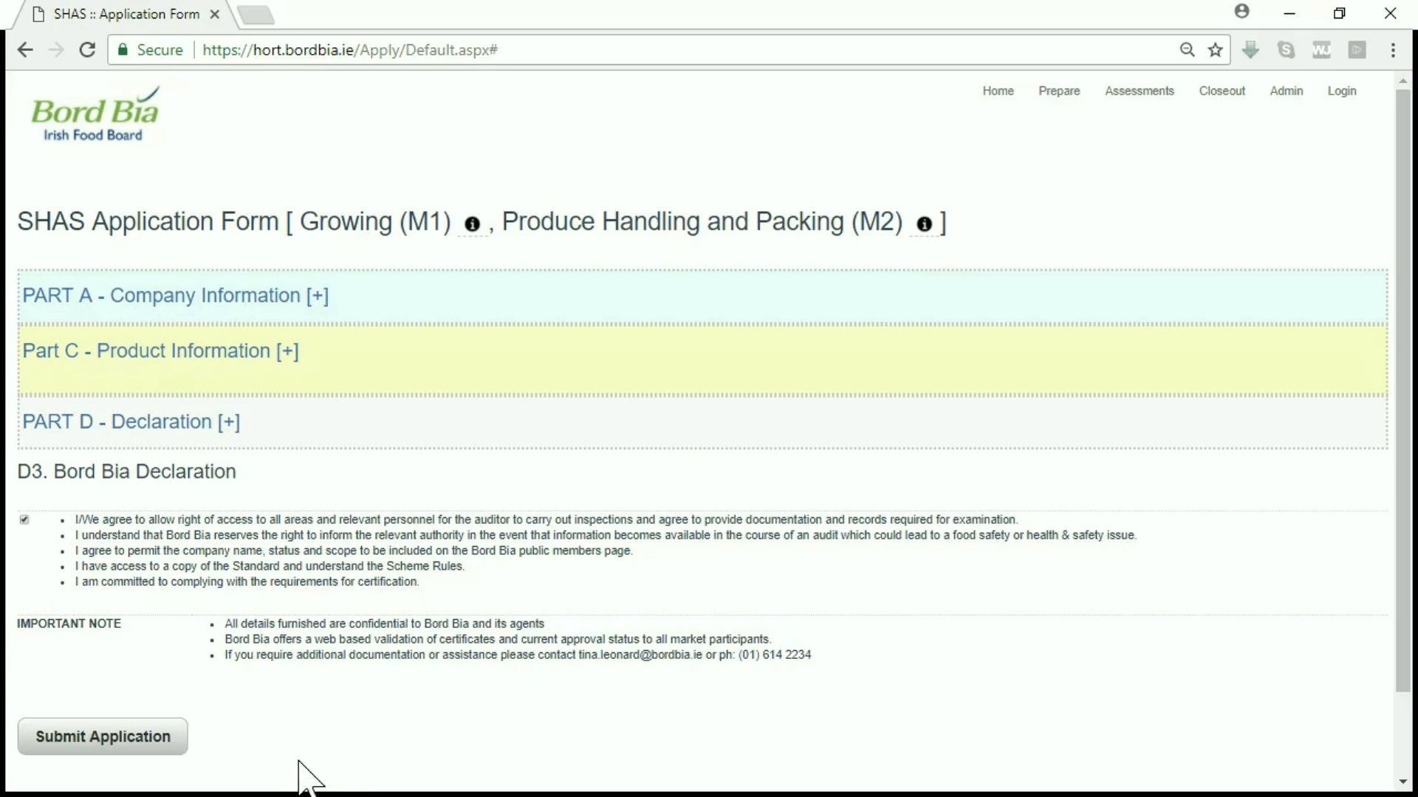
pyautogui.click(158, 747)
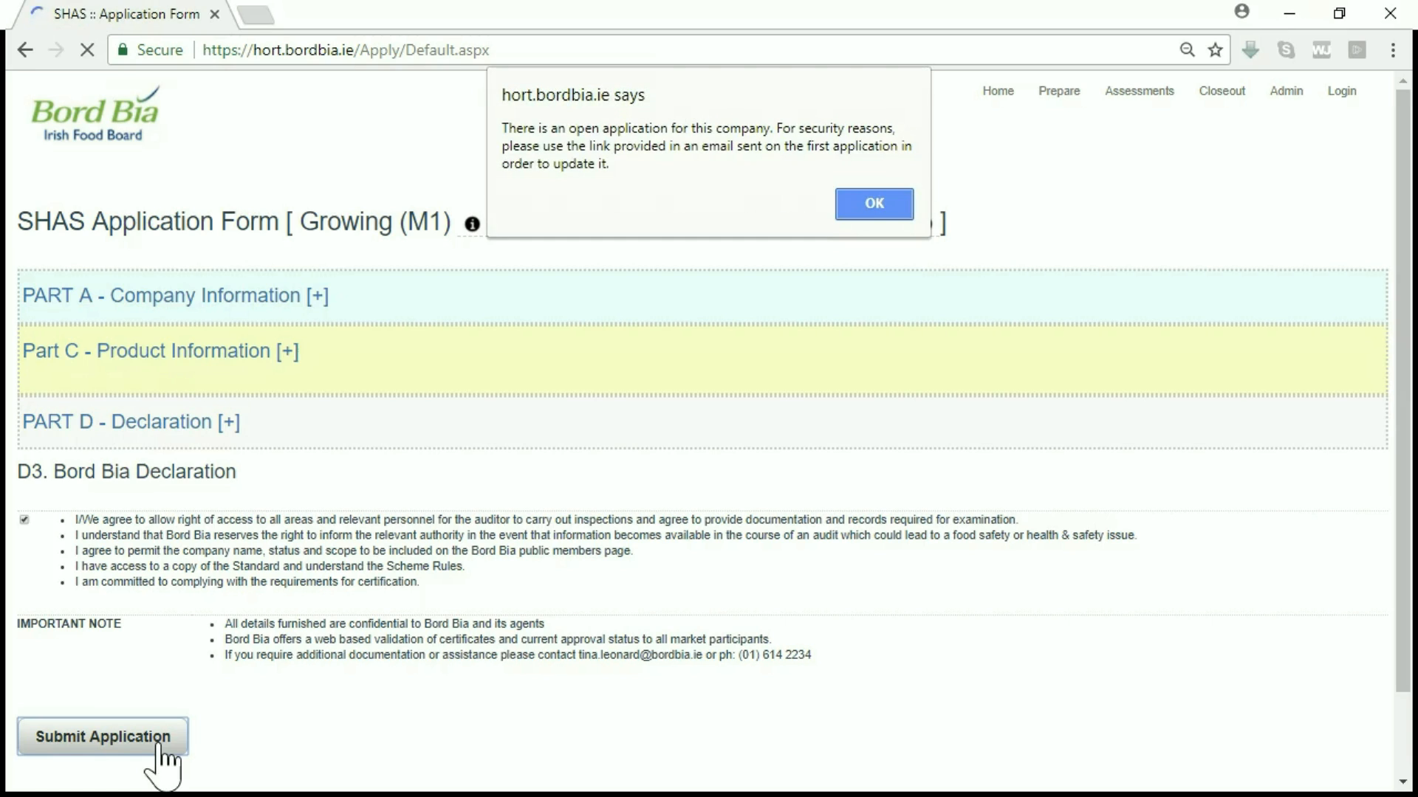
pyautogui.click(886, 210)
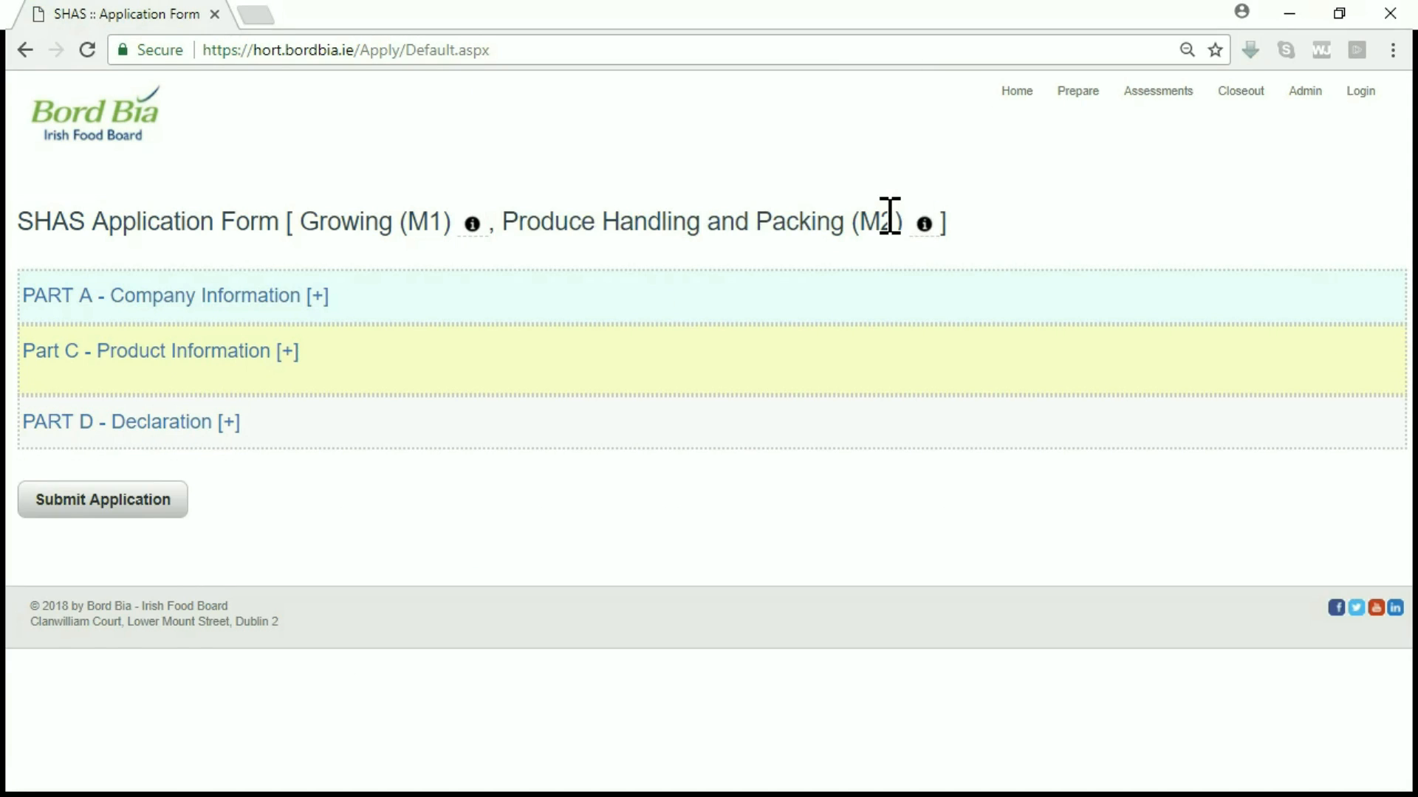